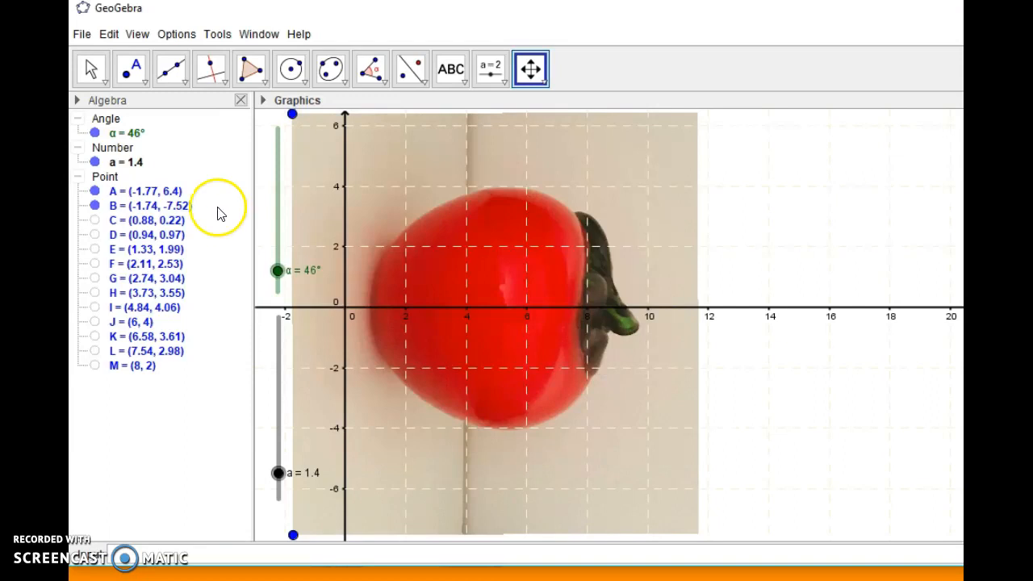
left_click(110, 38)
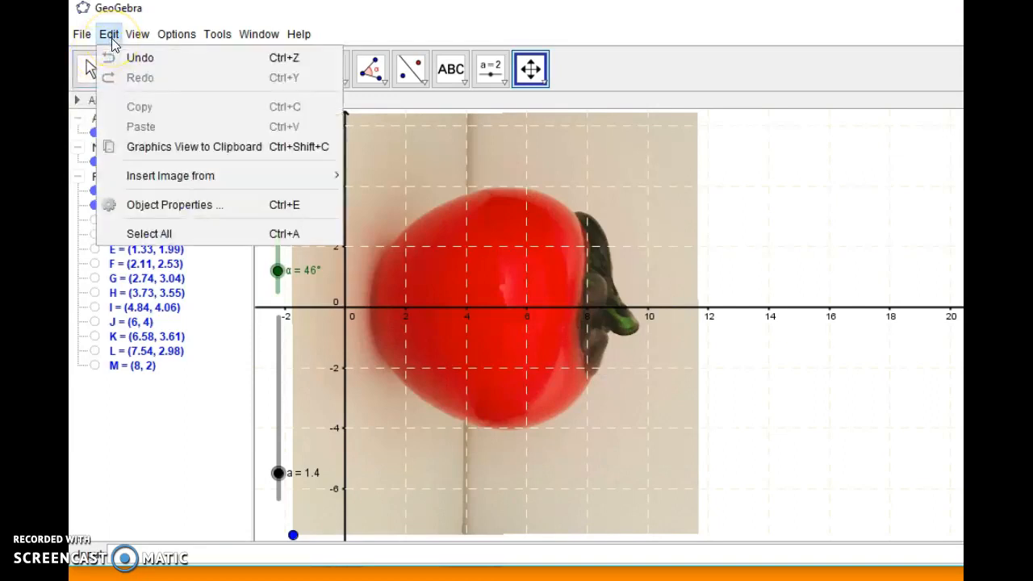
mouse_move(173, 182)
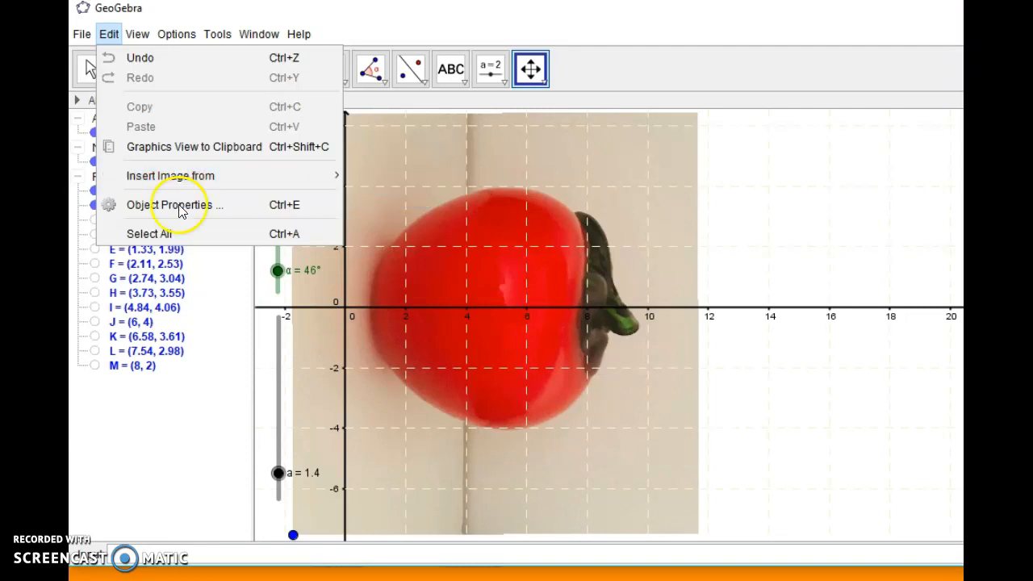
left_click(149, 548)
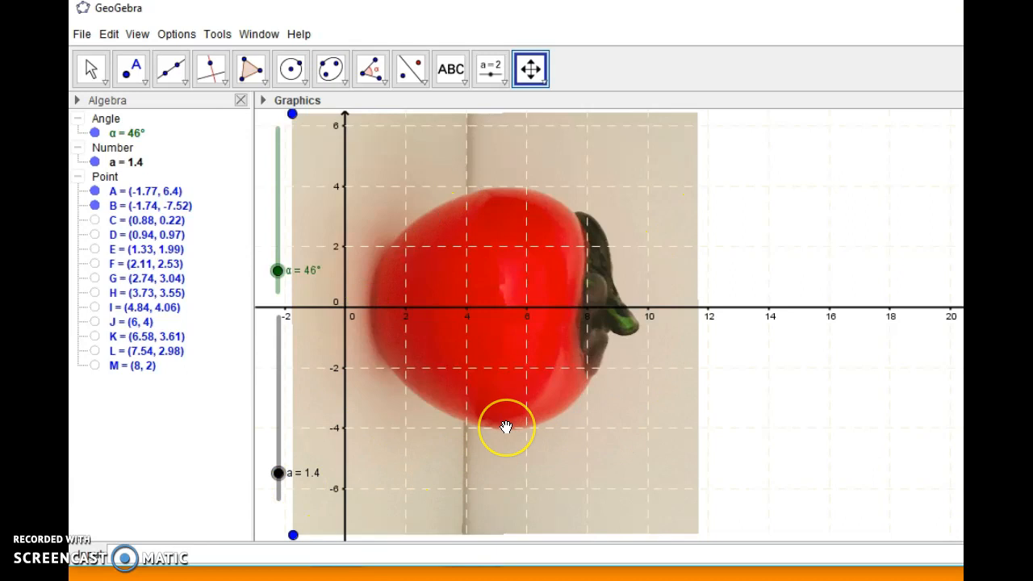
right_click(627, 188)
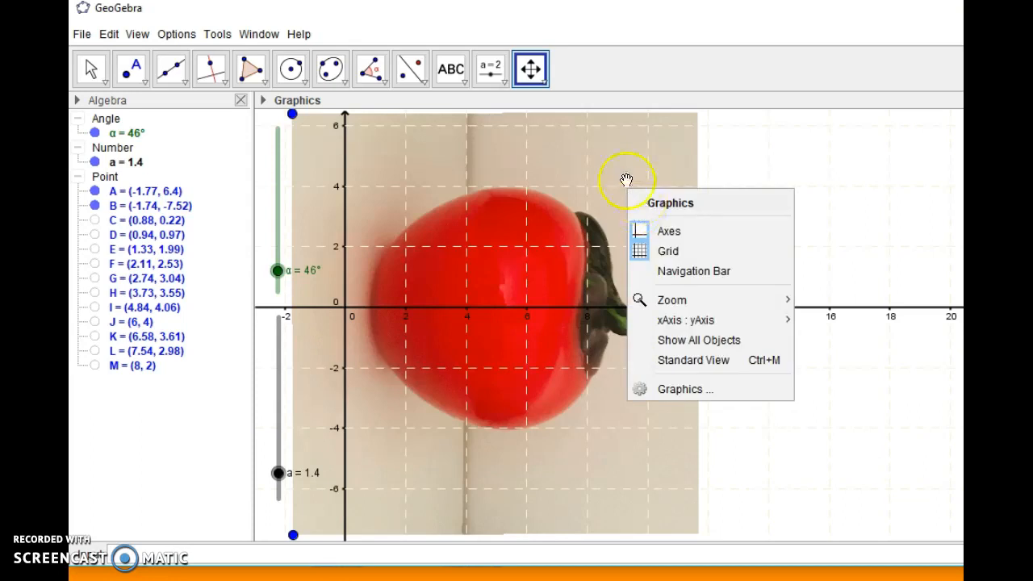
Turn the Background Image option of pic1 off and back on in its object properties, and close the properties.
right_click(129, 196)
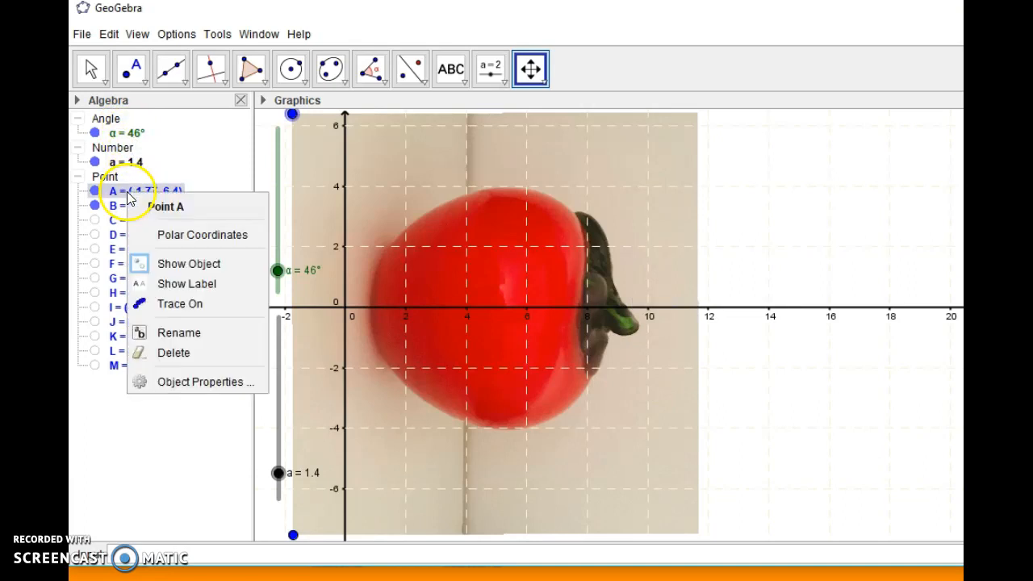
left_click(181, 384)
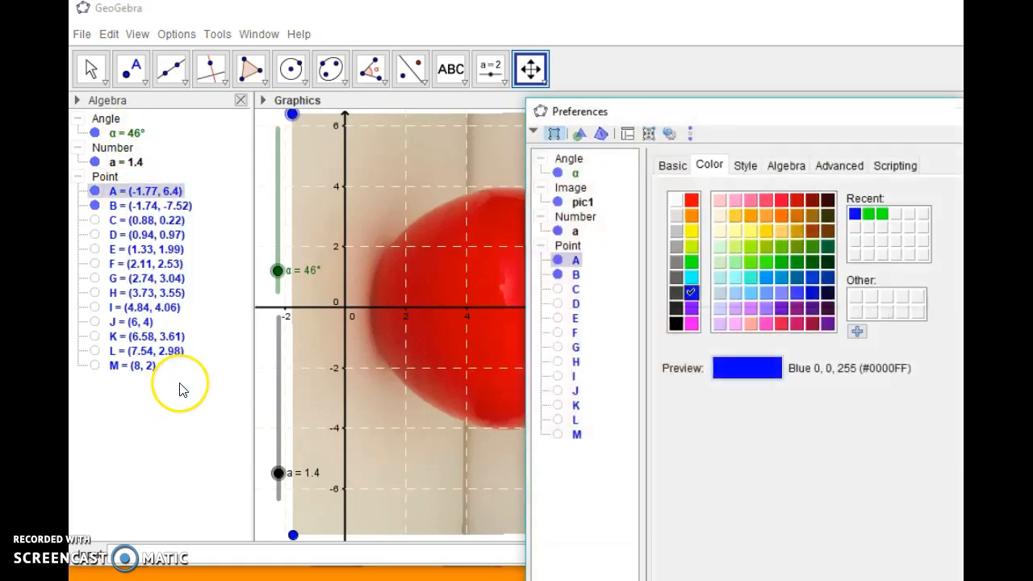
left_click(583, 204)
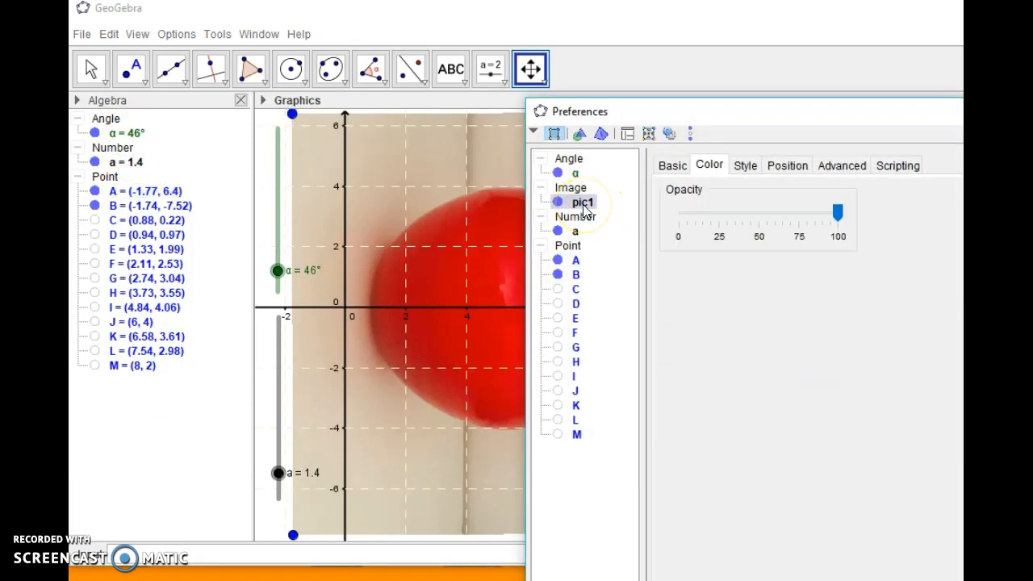
left_click(672, 171)
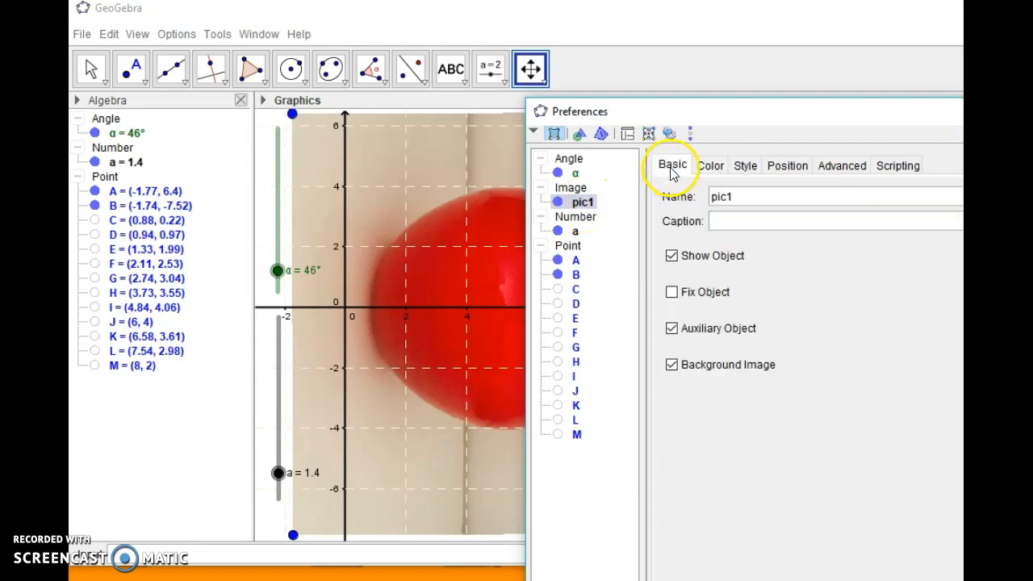
left_click(672, 365)
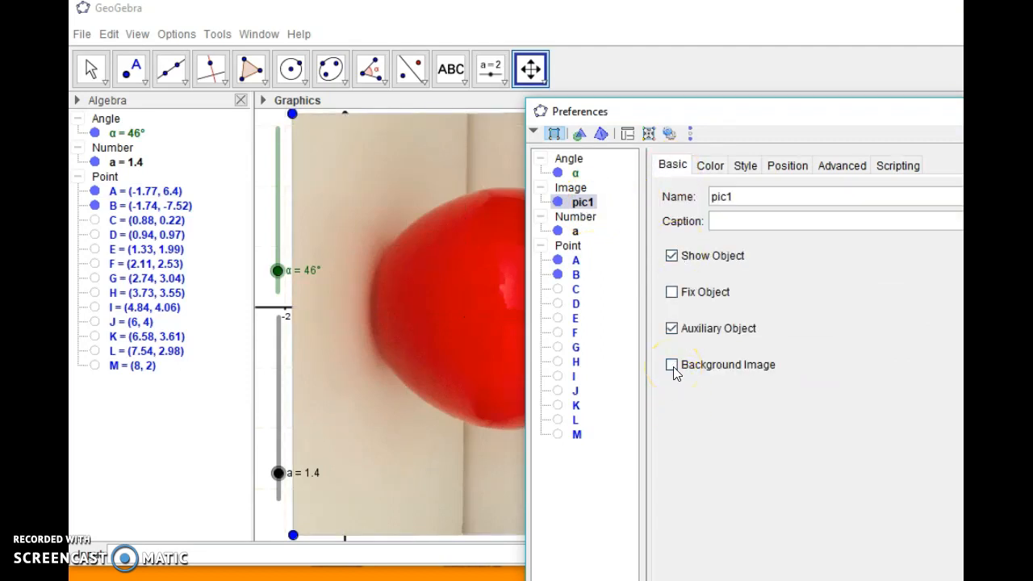
left_click(672, 365)
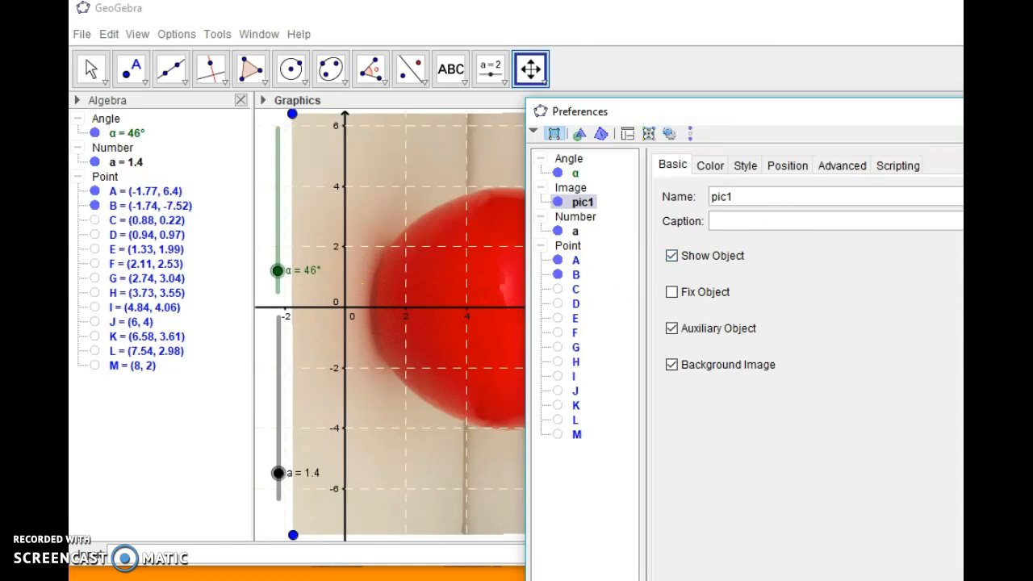
left_click(962, 111)
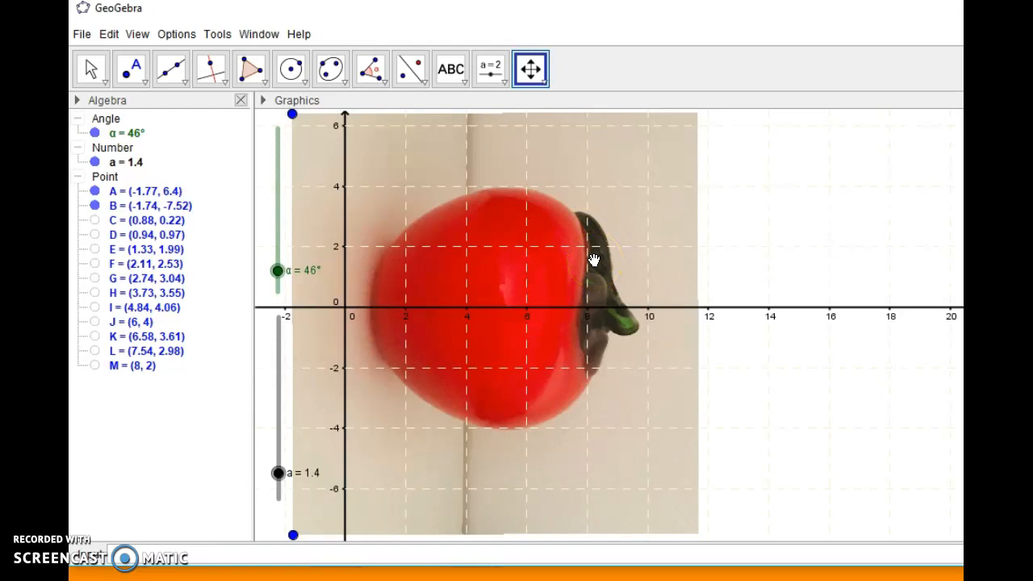
Place five points along the upper outline of the red fruit, from about (0.97, 0.82) to (8, 2).
left_click(147, 84)
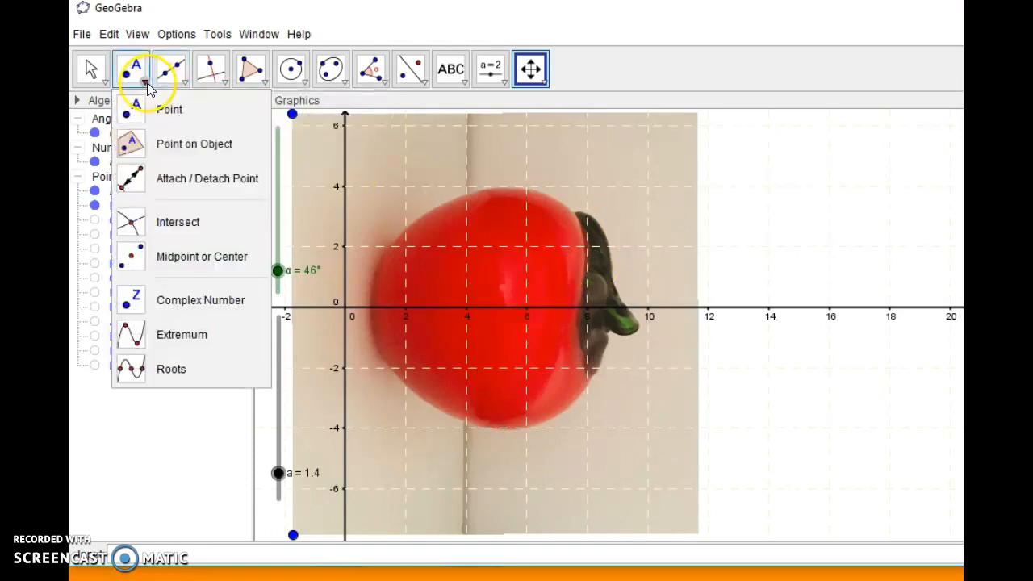
left_click(136, 108)
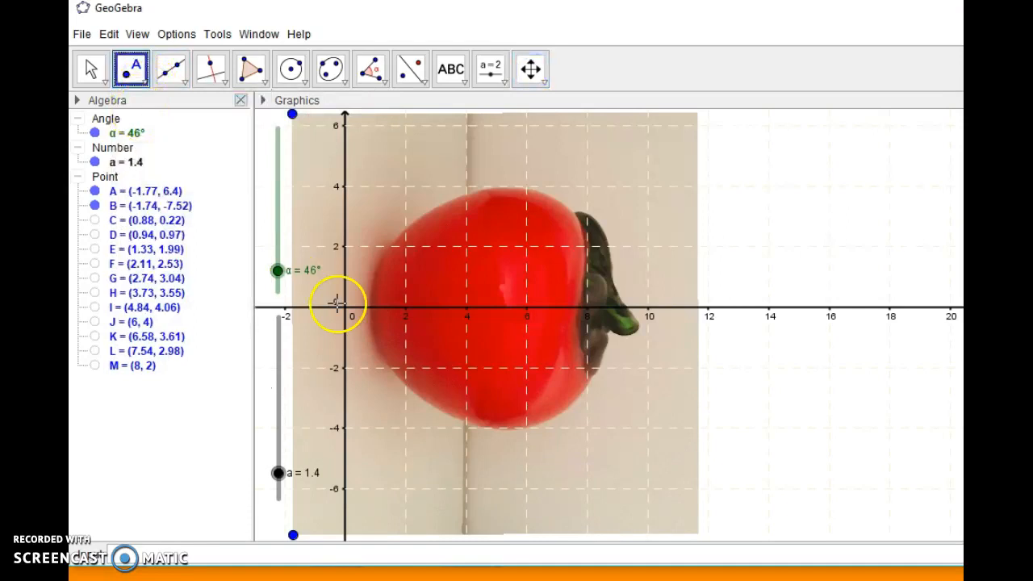
left_click(375, 282)
left_click(387, 248)
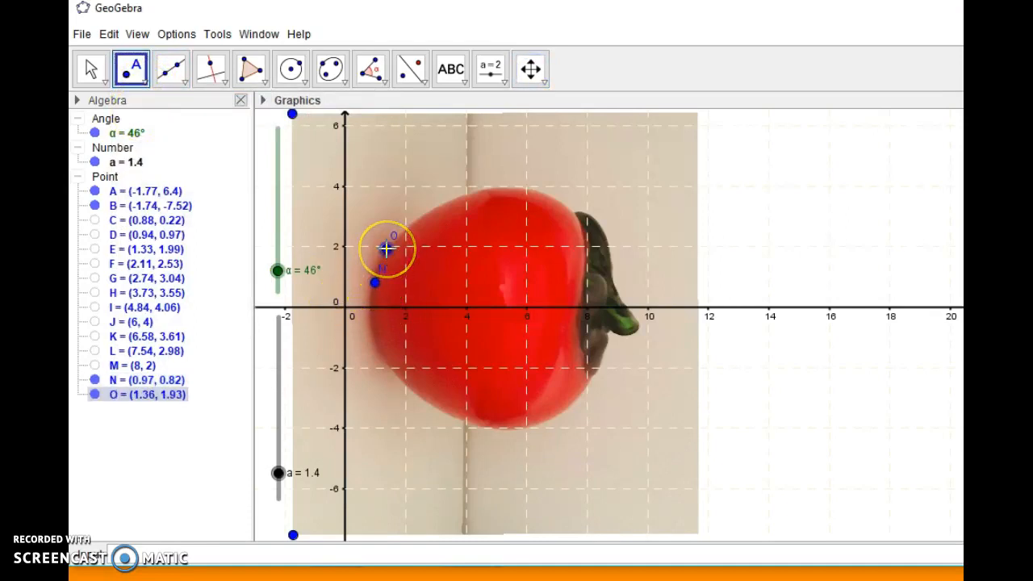
left_click(419, 223)
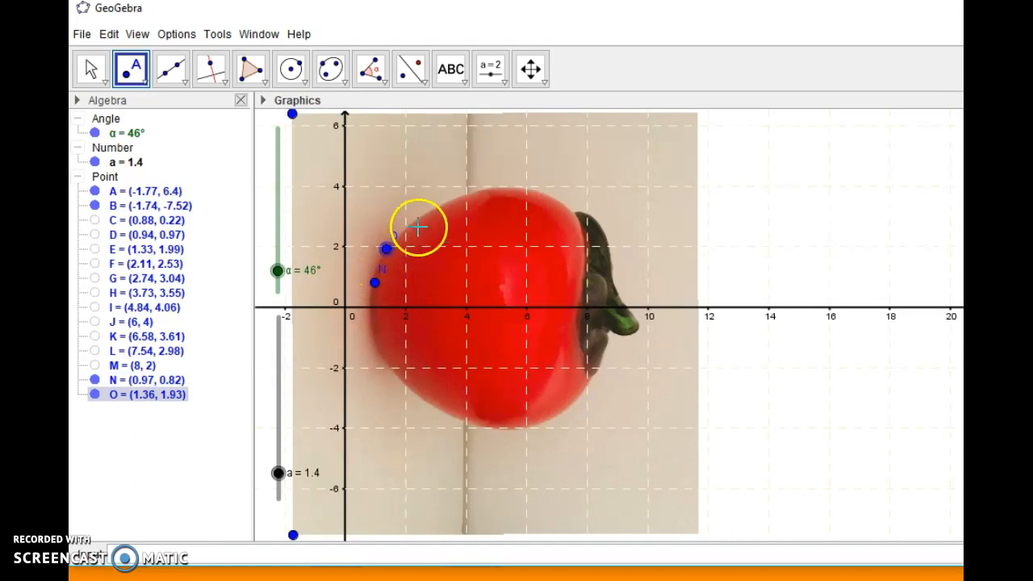
left_click(466, 201)
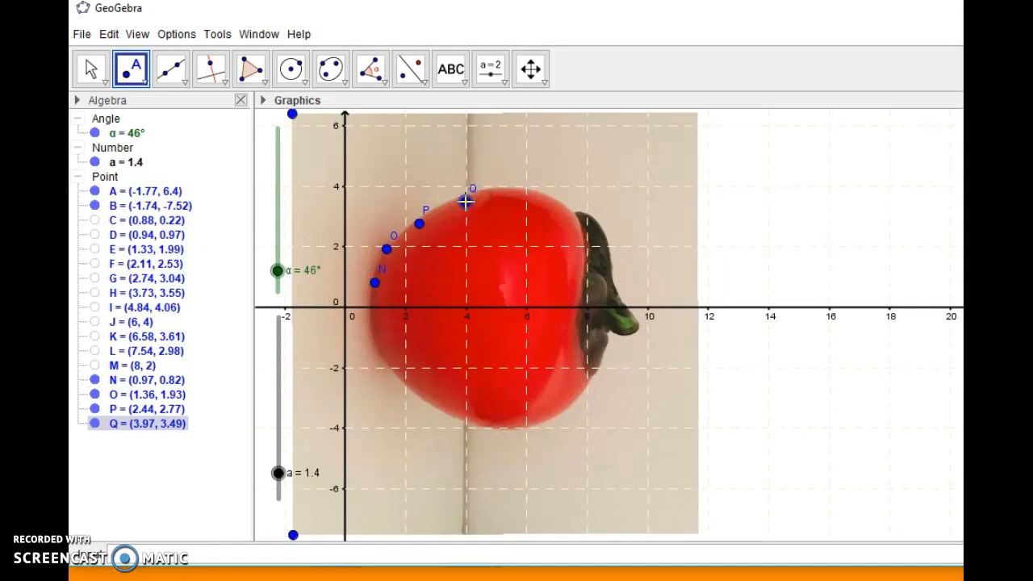
left_click(585, 248)
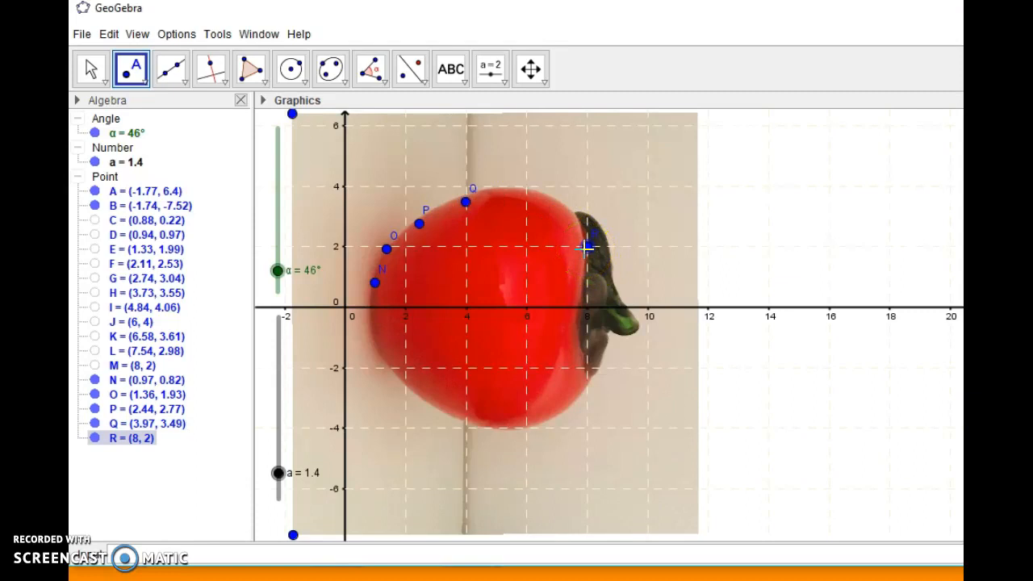
Delete point N near the fruit's lower-left outline.
left_click(129, 383)
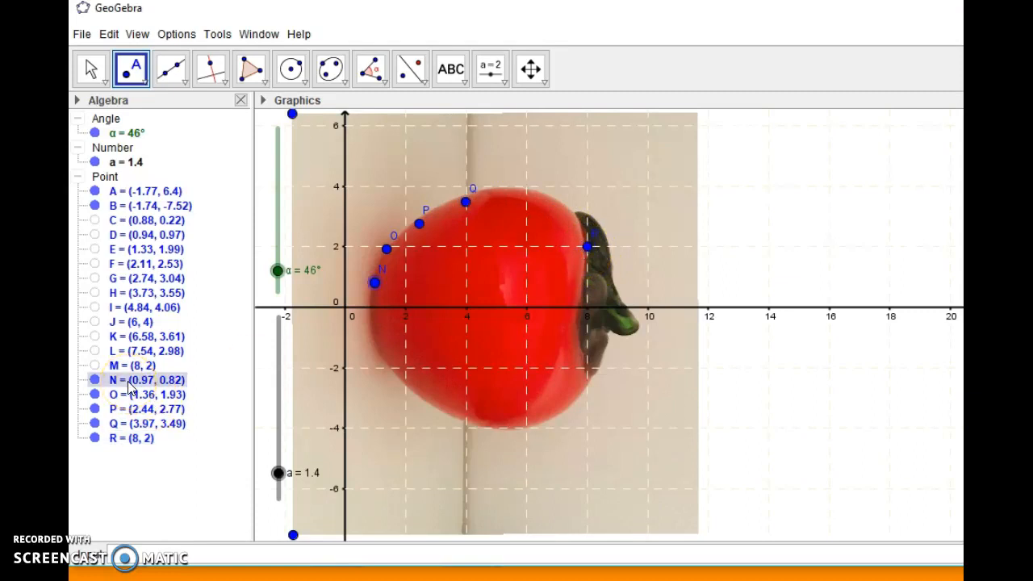
key("BackSpace")
right_click(128, 385)
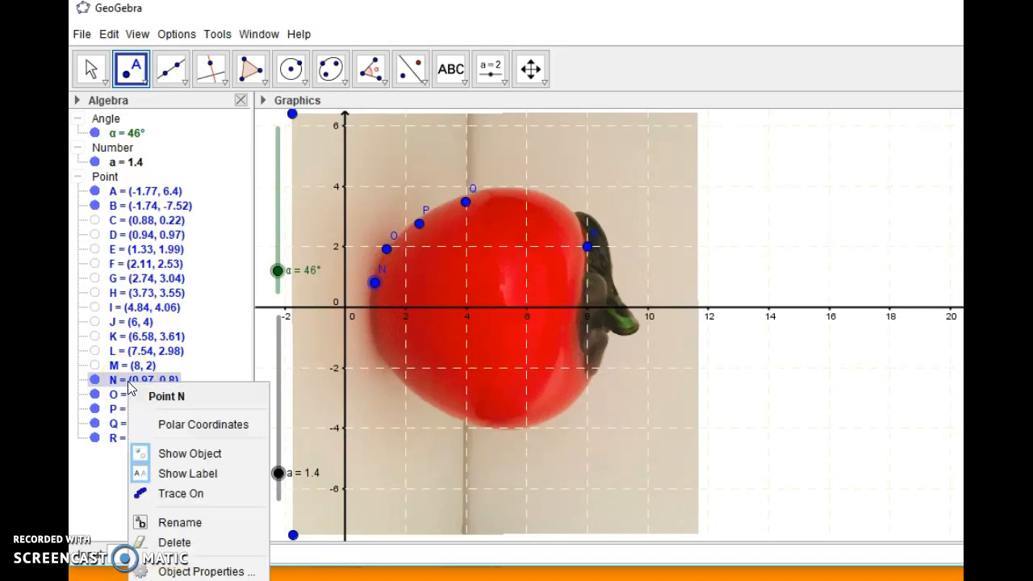
left_click(159, 539)
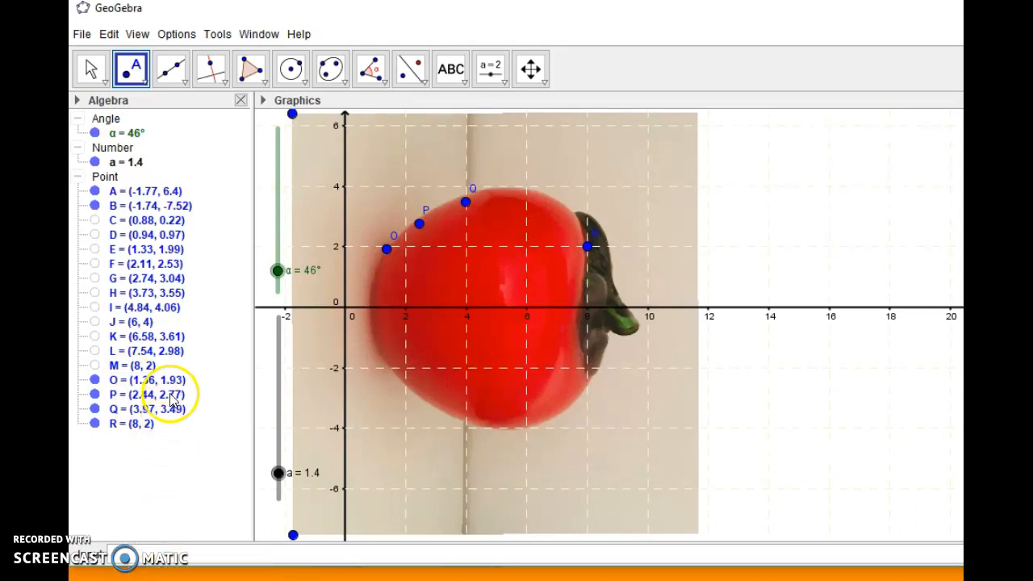
Hide points O, P, Q and R in the drawing.
left_click(95, 380)
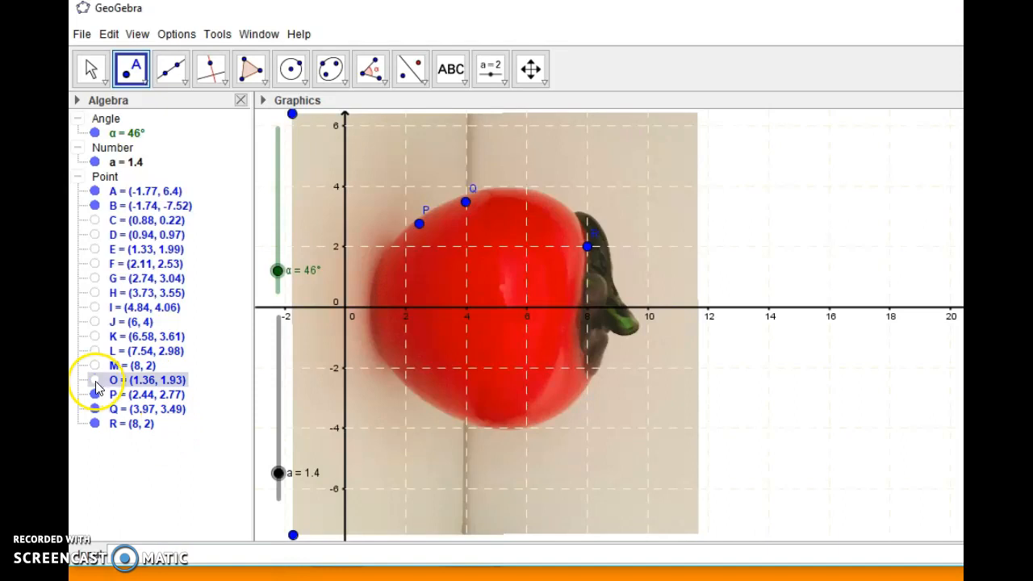
left_click(95, 395)
left_click(94, 409)
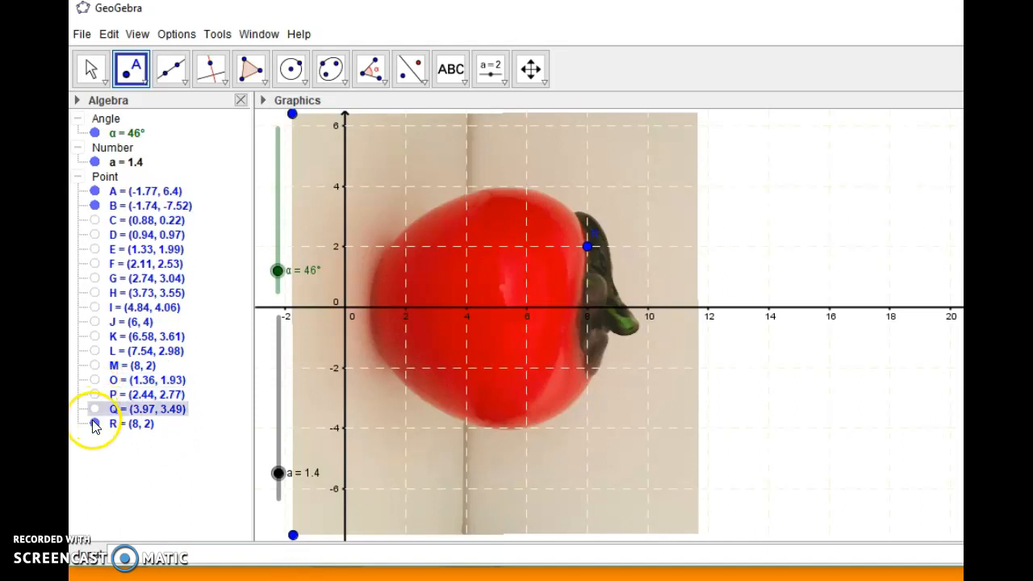
left_click(94, 424)
Show the hidden points C through M along the fruit's upper outline.
left_click(95, 221)
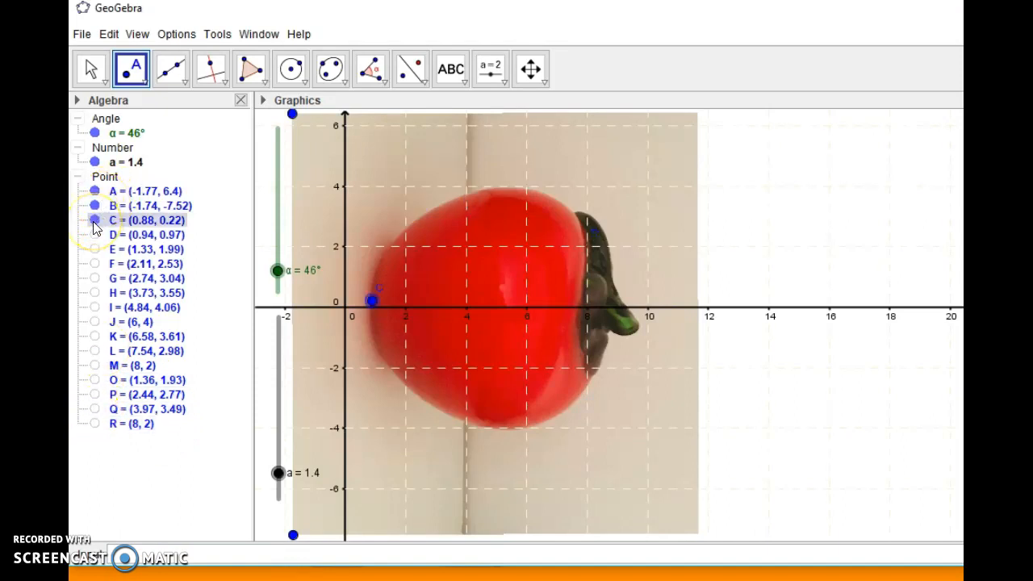
left_click(94, 235)
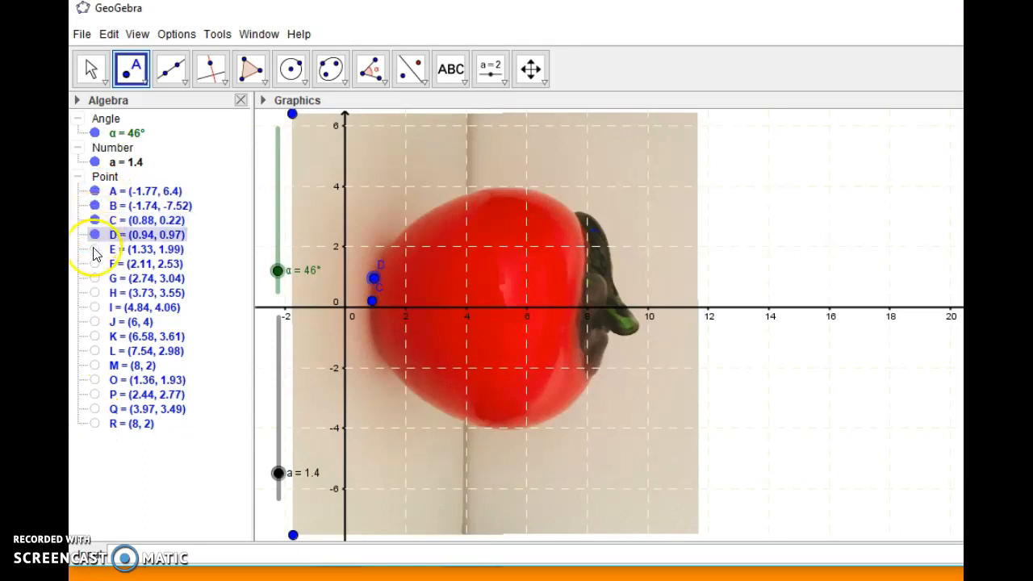
left_click(95, 249)
left_click(95, 264)
left_click(94, 279)
left_click(94, 293)
left_click(94, 307)
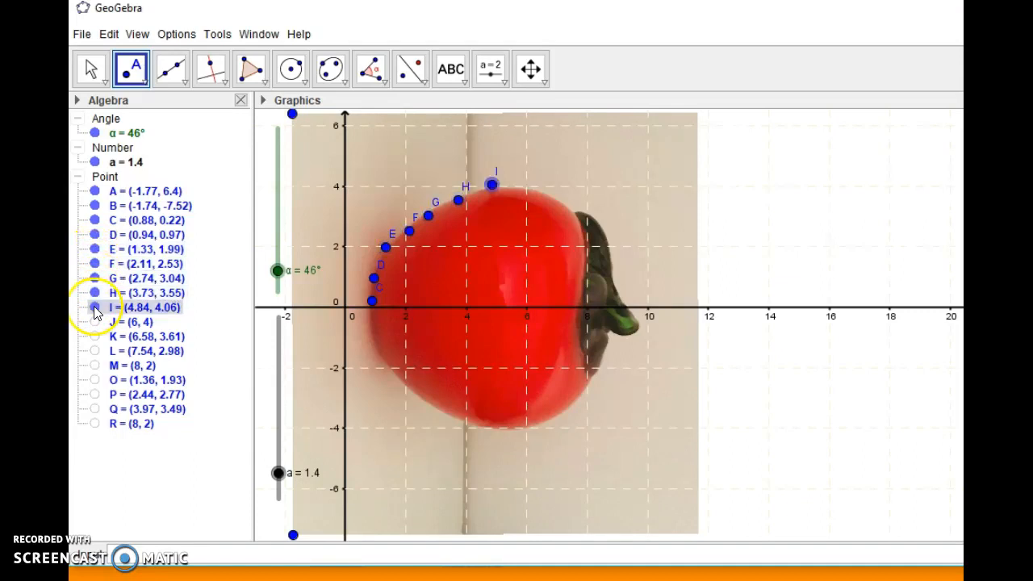
left_click(95, 322)
left_click(95, 336)
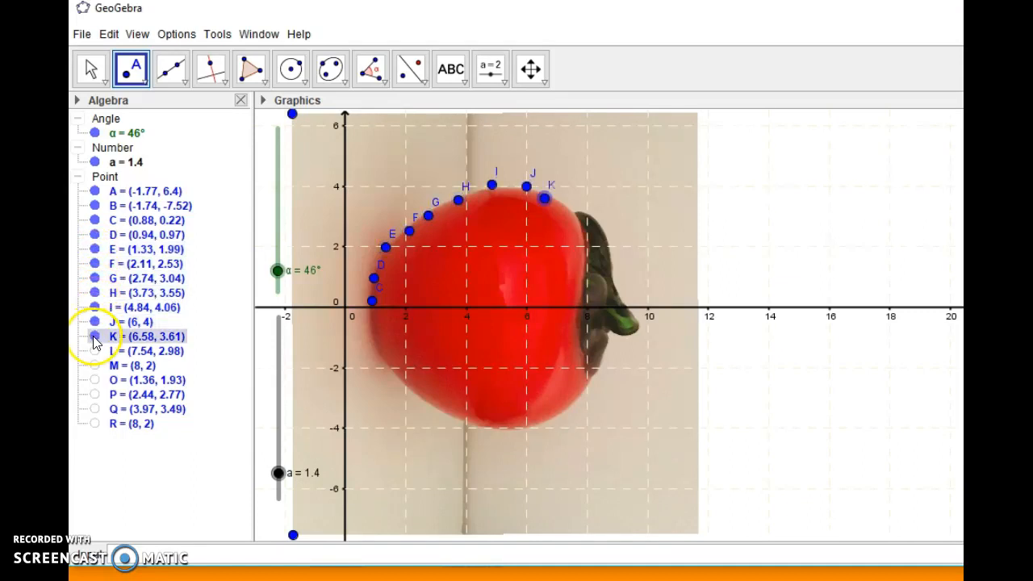
left_click(94, 351)
left_click(95, 366)
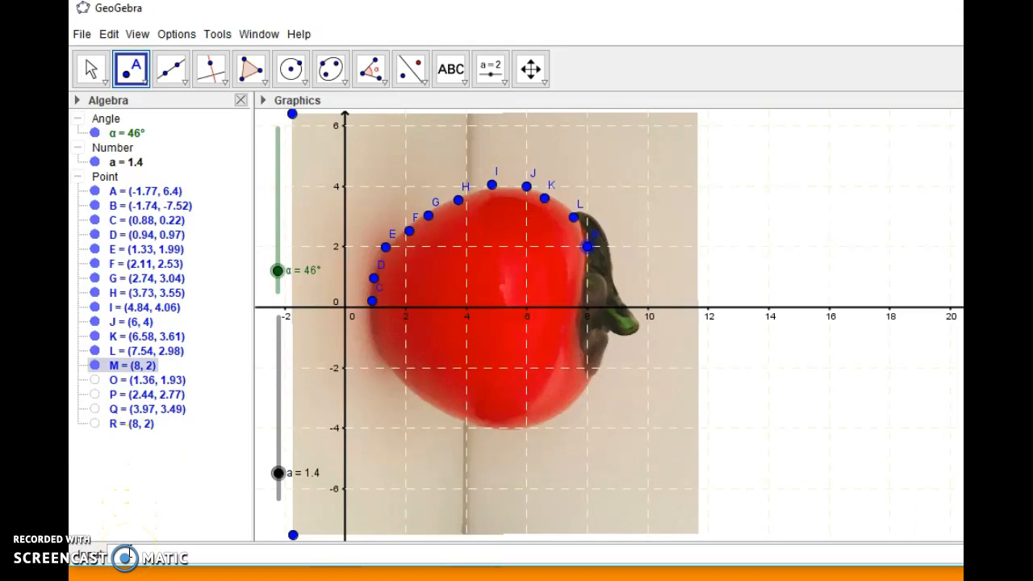
type("Fit")
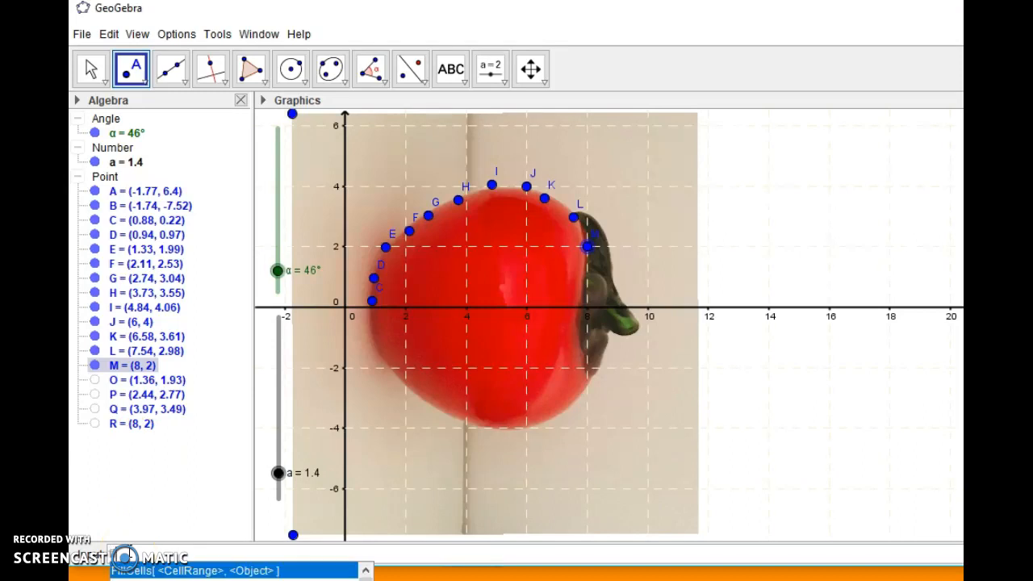
type("Poly")
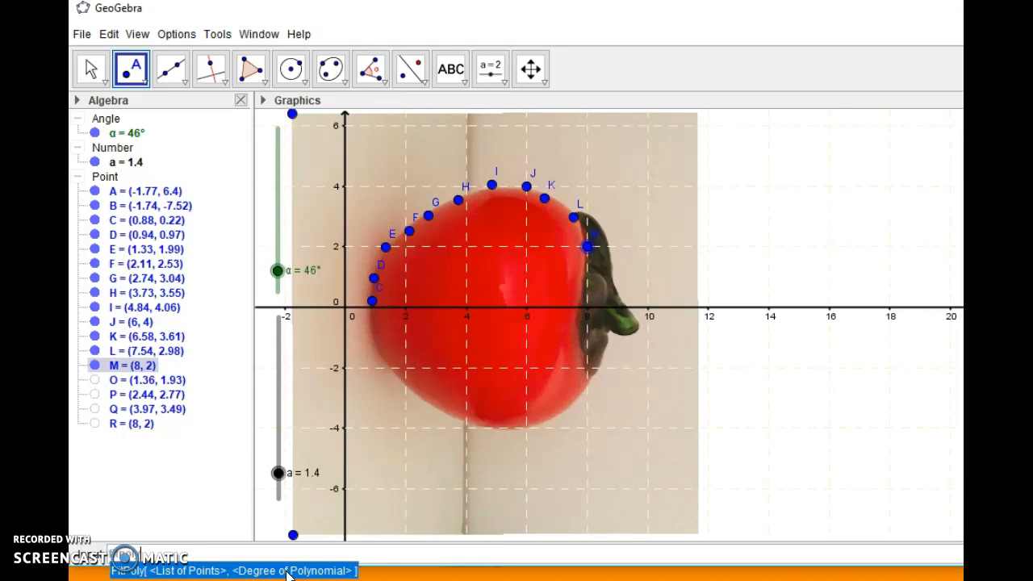
key("BackSpace")
key("BackSpace")
key("BackSpace")
key("BackSpace")
key("BackSpace")
key("BackSpace")
key("BackSpace")
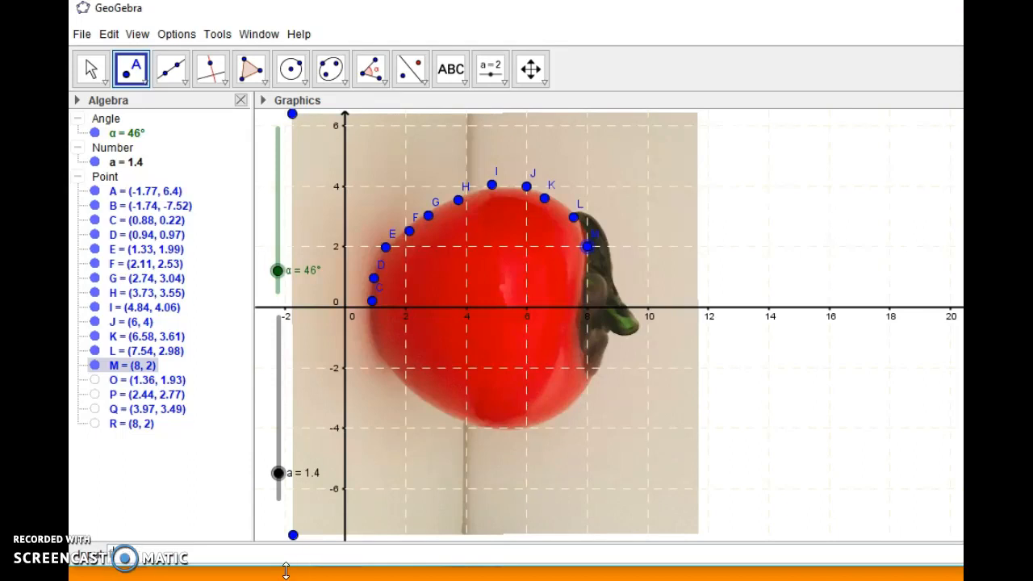
left_click(492, 74)
left_click(491, 74)
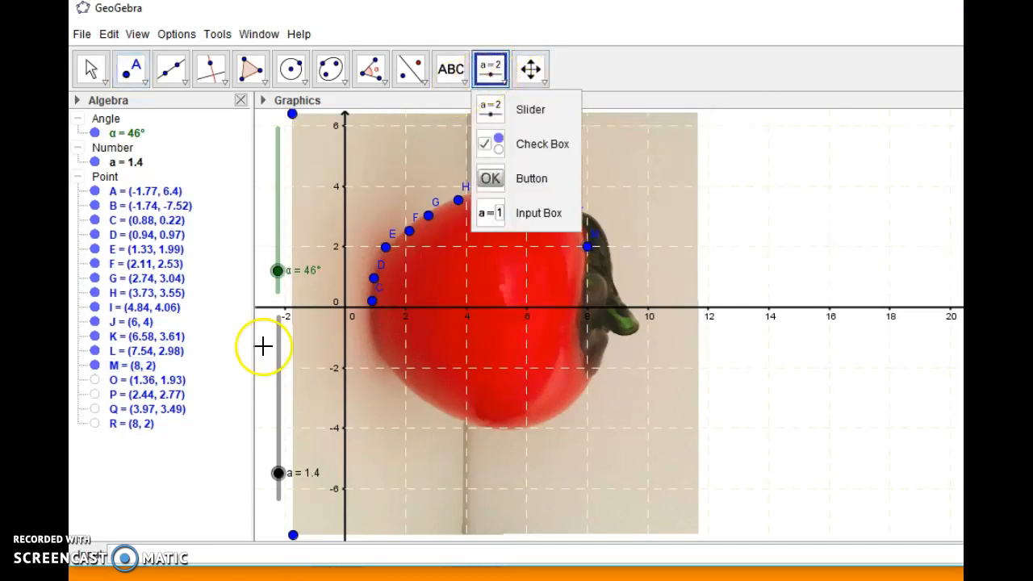
mouse_move(530, 71)
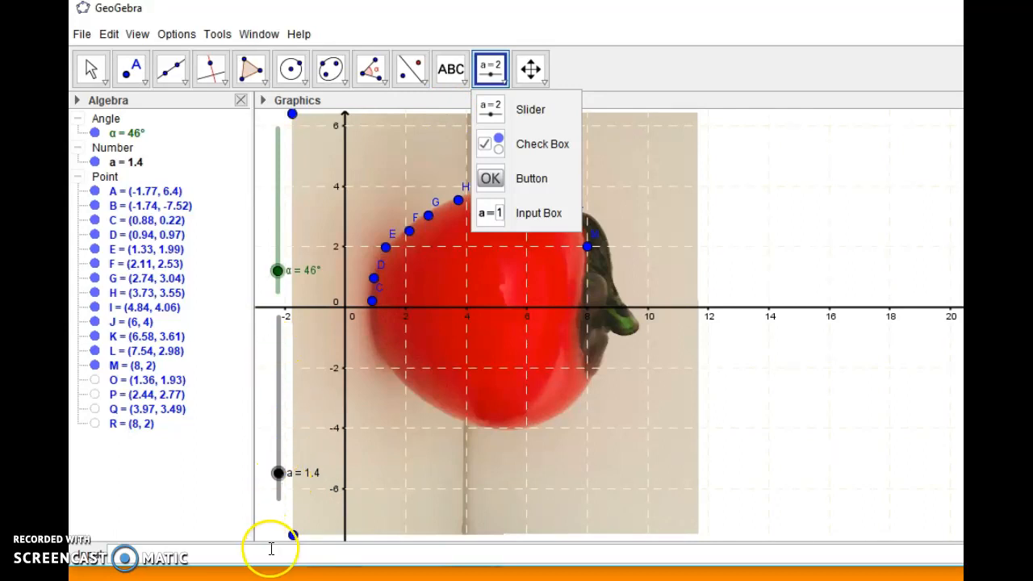
Fit a polynomial to the points C, D, E, F, G, H, I, J, K, L and M with the FitPoly command, giving no degree.
left_click(247, 556)
type("f")
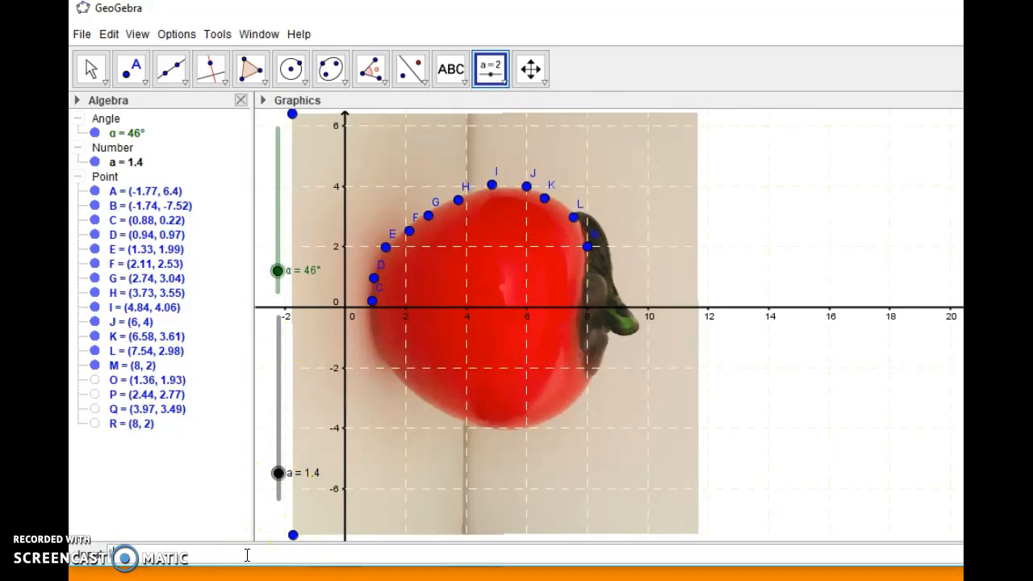
type("itpol")
type("y")
type("[")
type("C")
type(",D,E")
type(",F,G,H,I")
type(",J,K")
type(",L,M")
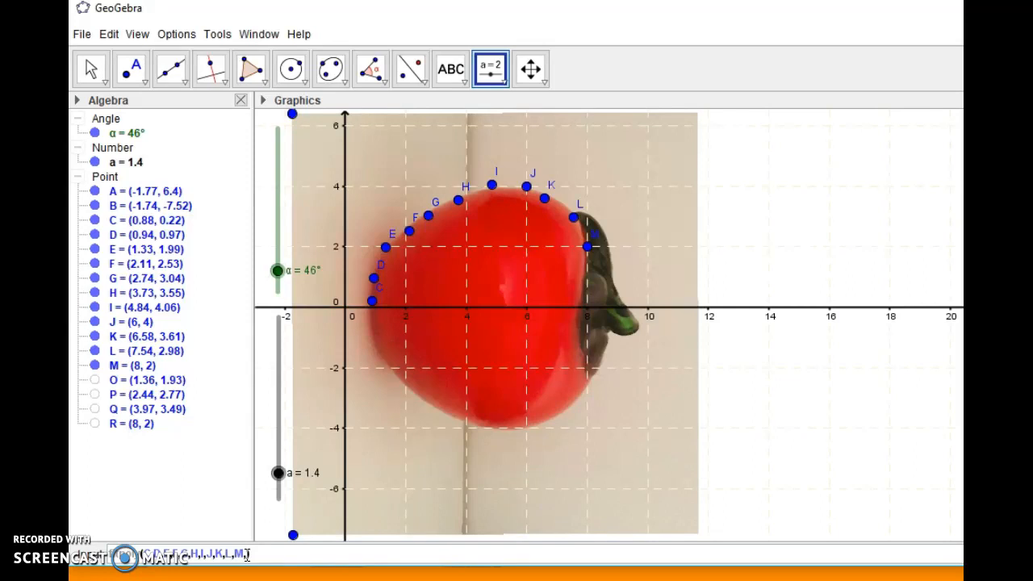
type(")")
key("Return")
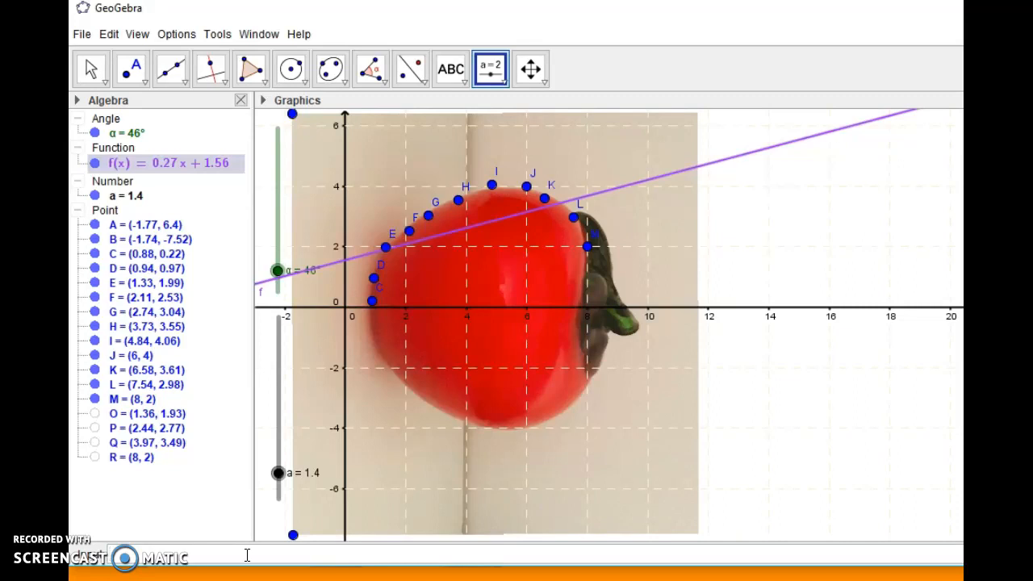
Set the number slider a to 4 to raise the fitted polynomial to degree 4.
left_click(292, 477)
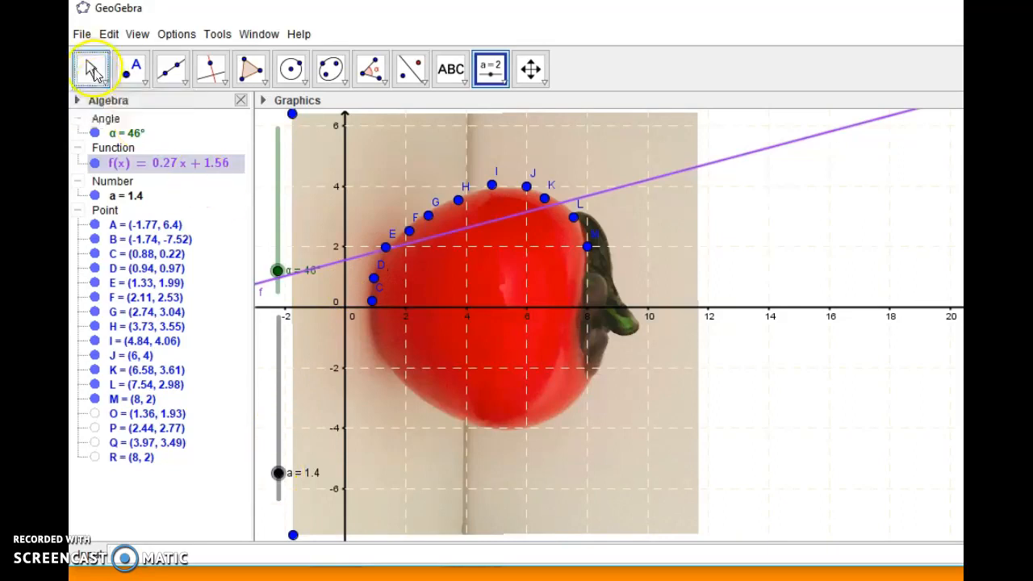
left_click(91, 71)
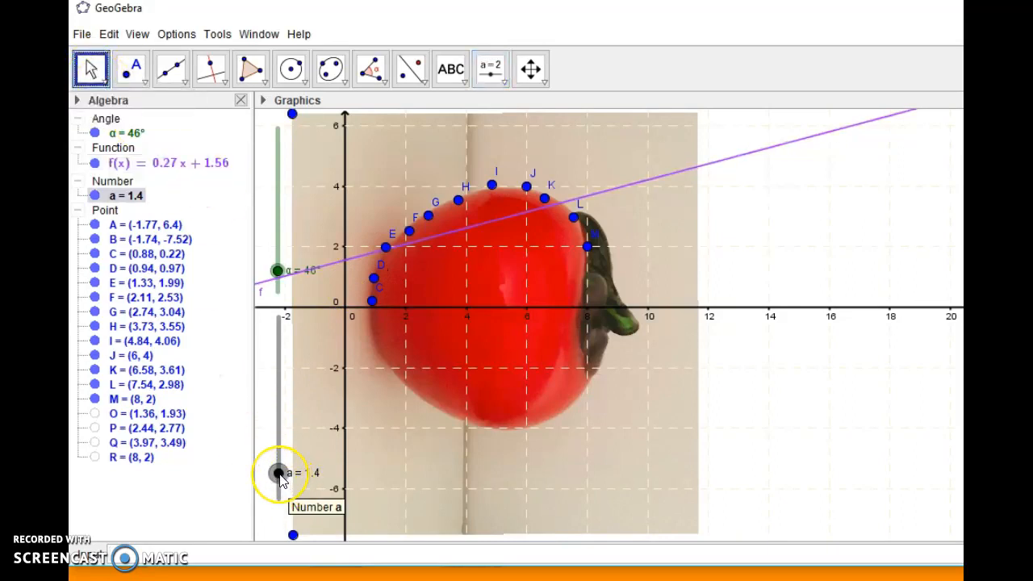
left_click_drag(279, 474, 279, 436)
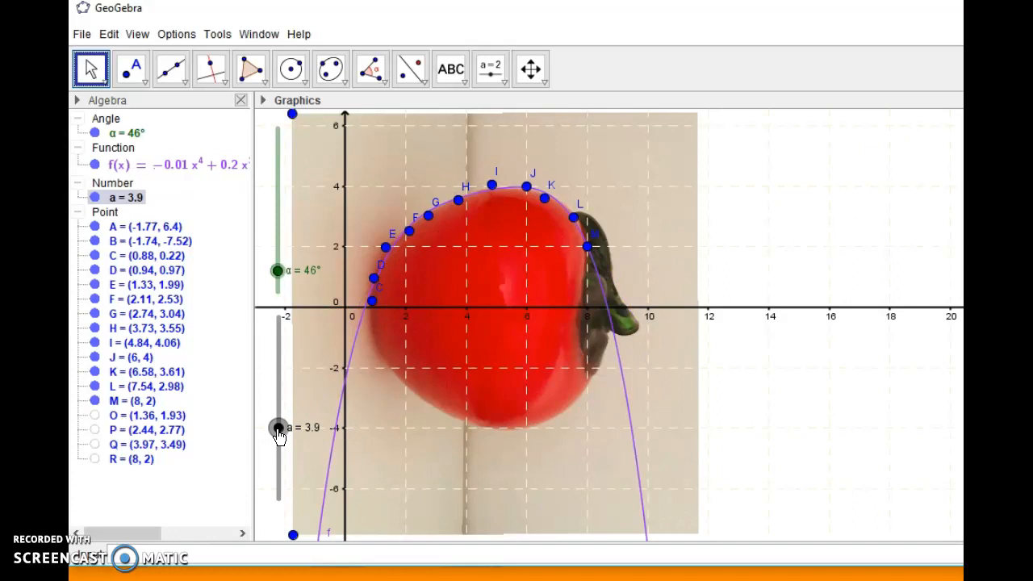
mouse_move(278, 436)
left_mouse_down()
mouse_move(275, 361)
mouse_move(276, 434)
left_mouse_up()
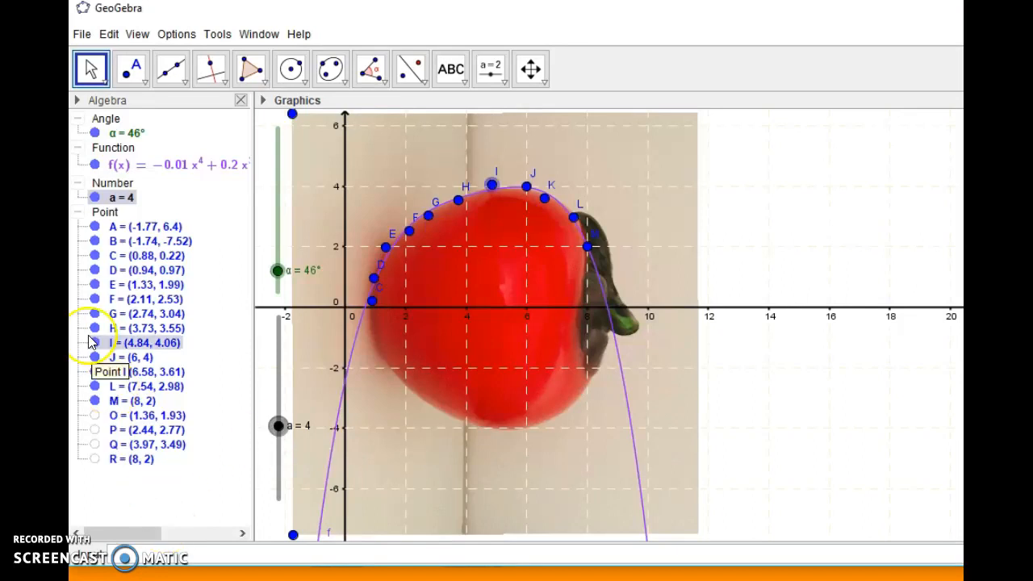
Hide points D through L in the drawing, leaving A, B, C and M shown.
left_click(93, 242)
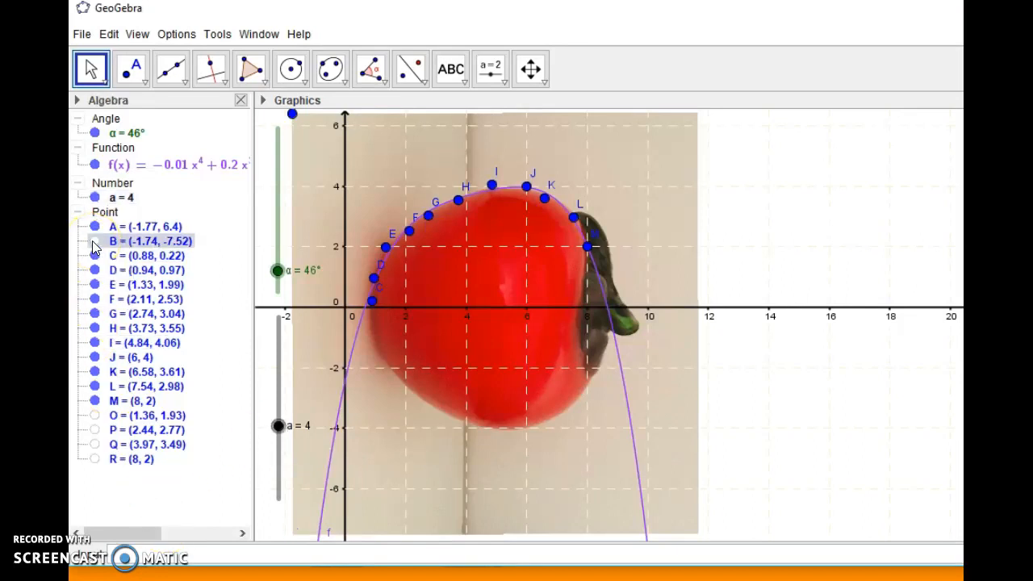
left_click(96, 271, "ctrl")
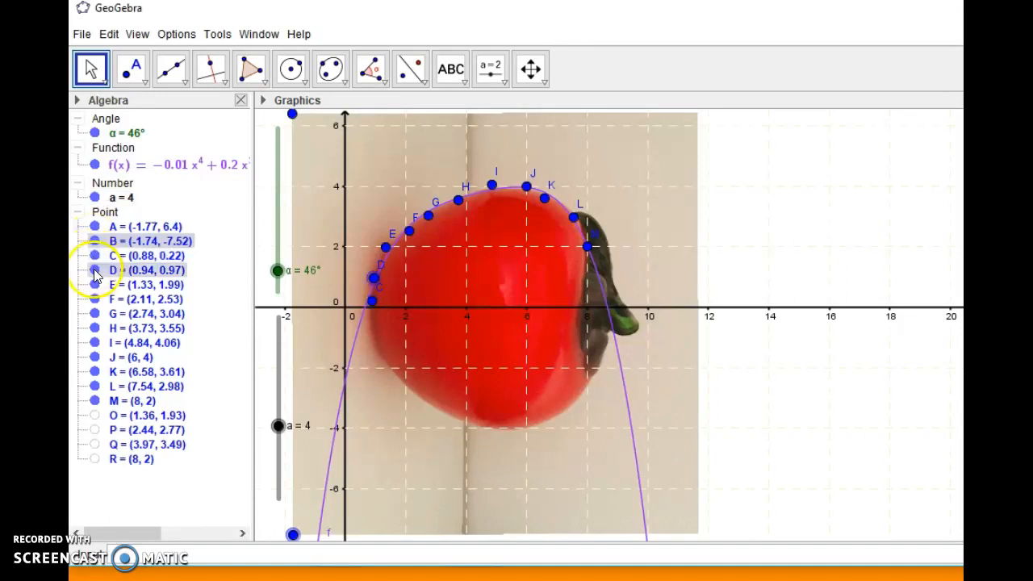
left_click(95, 271)
left_click(95, 285)
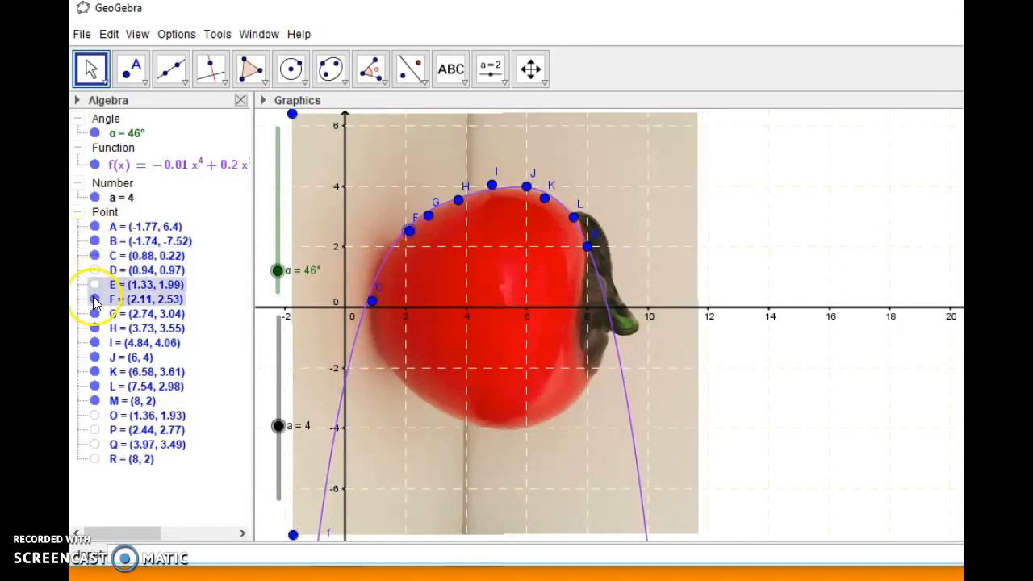
left_click(95, 300)
left_click(95, 314)
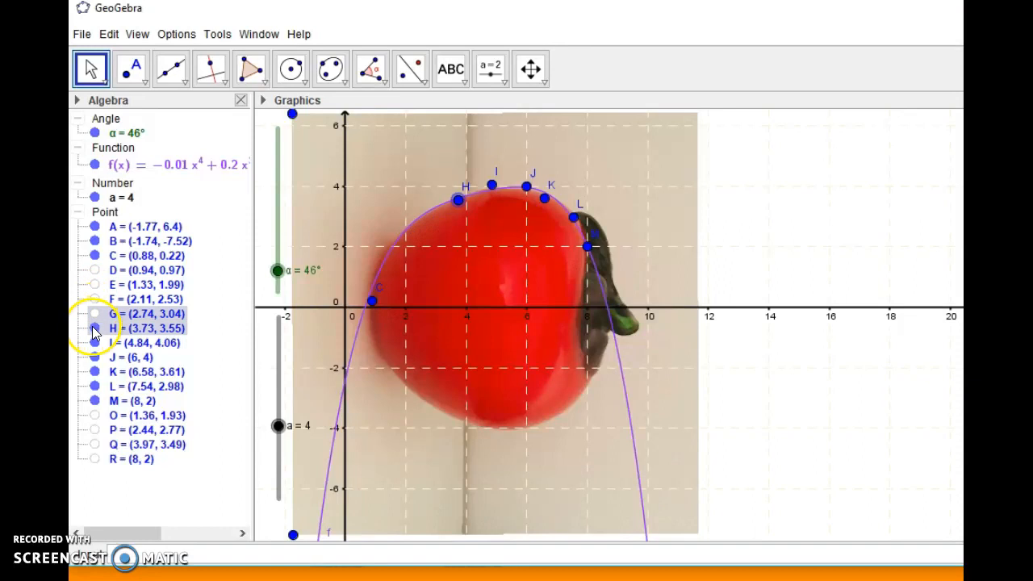
left_click(95, 329)
left_click(96, 344)
left_click(95, 358)
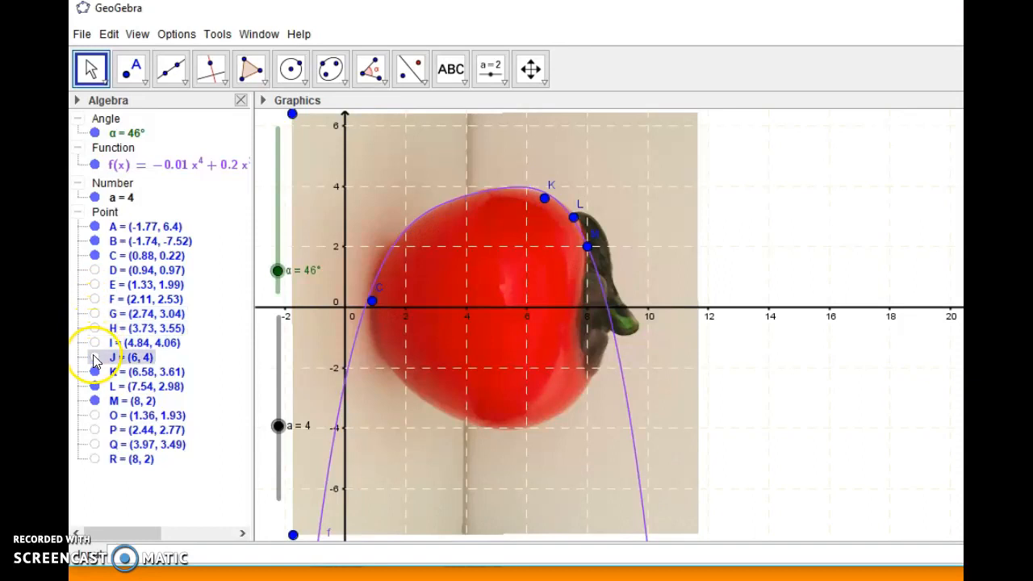
left_click(95, 372)
left_click(95, 387)
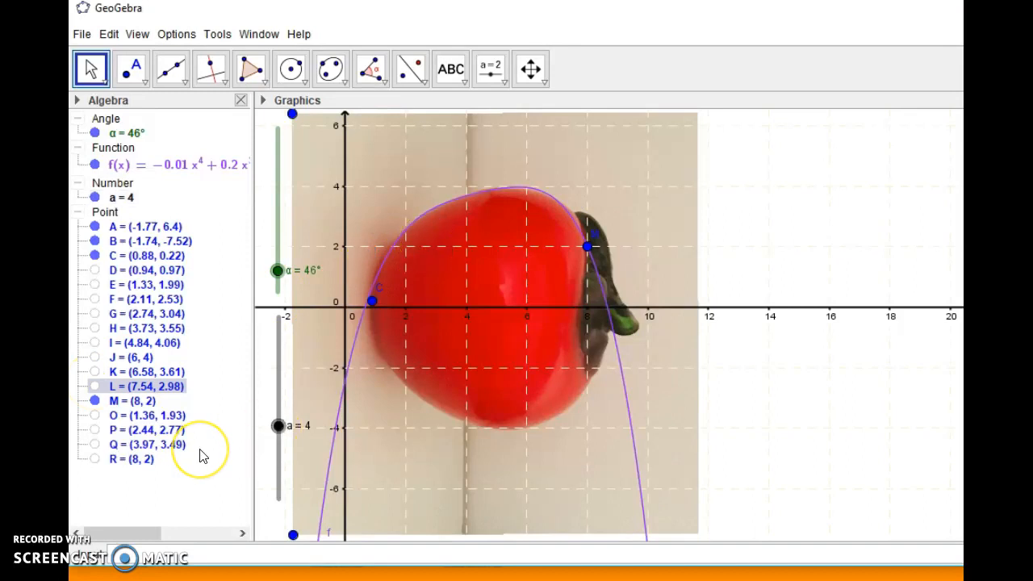
Open the object properties of the fitted function f and set its color to blue (0, 0, 255).
right_click(187, 165)
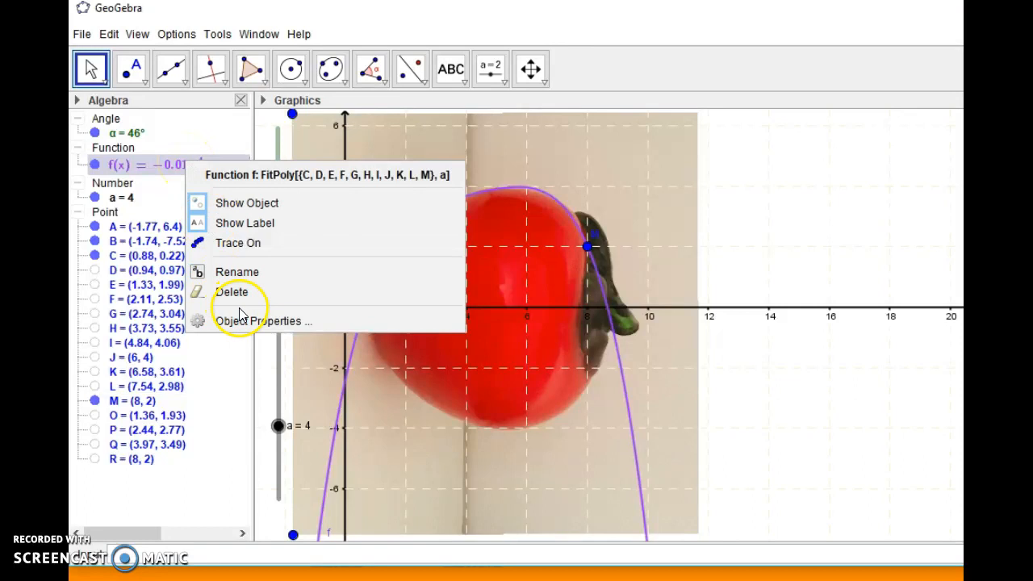
left_click(239, 322)
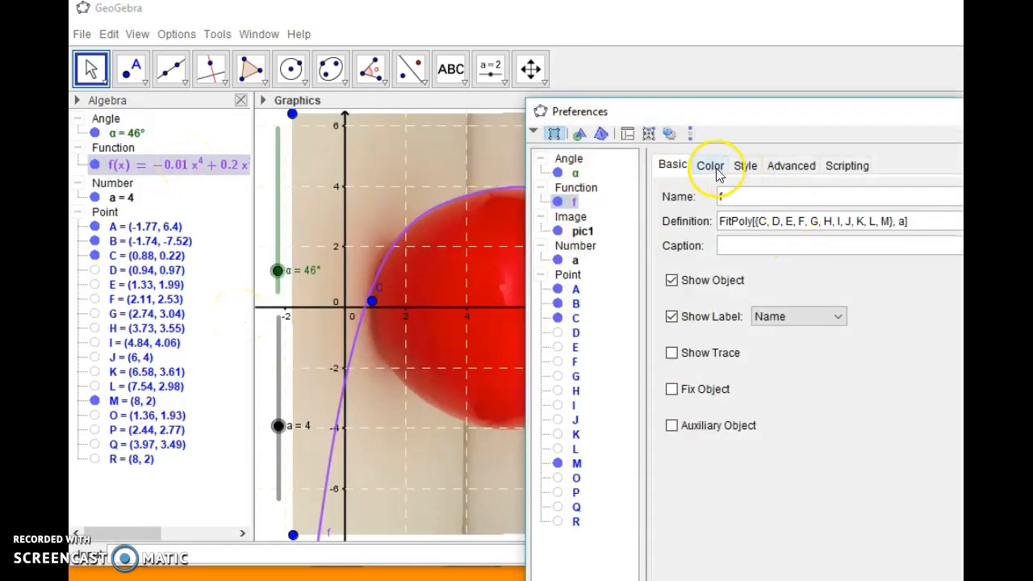
left_click(709, 168)
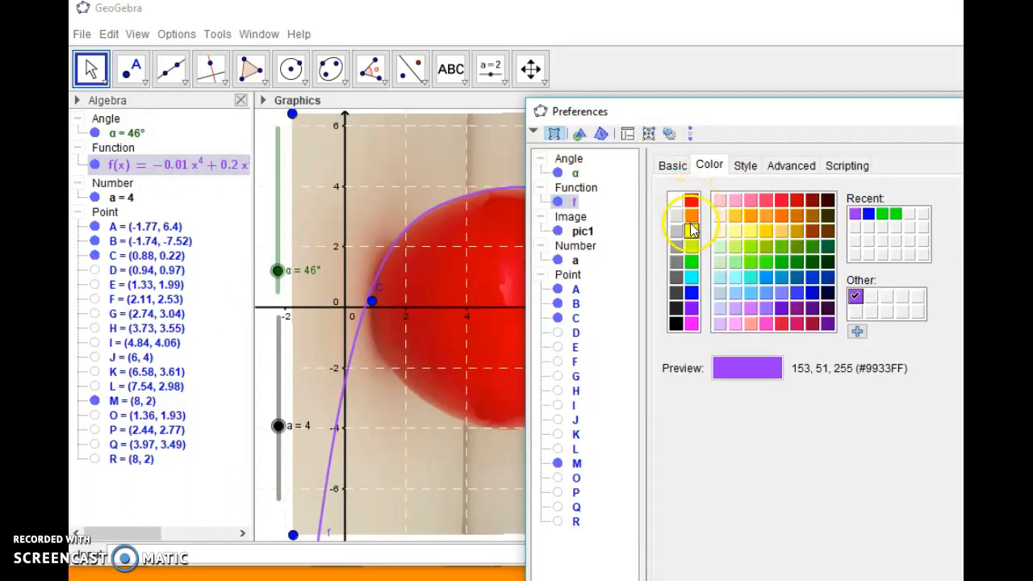
left_click(692, 294)
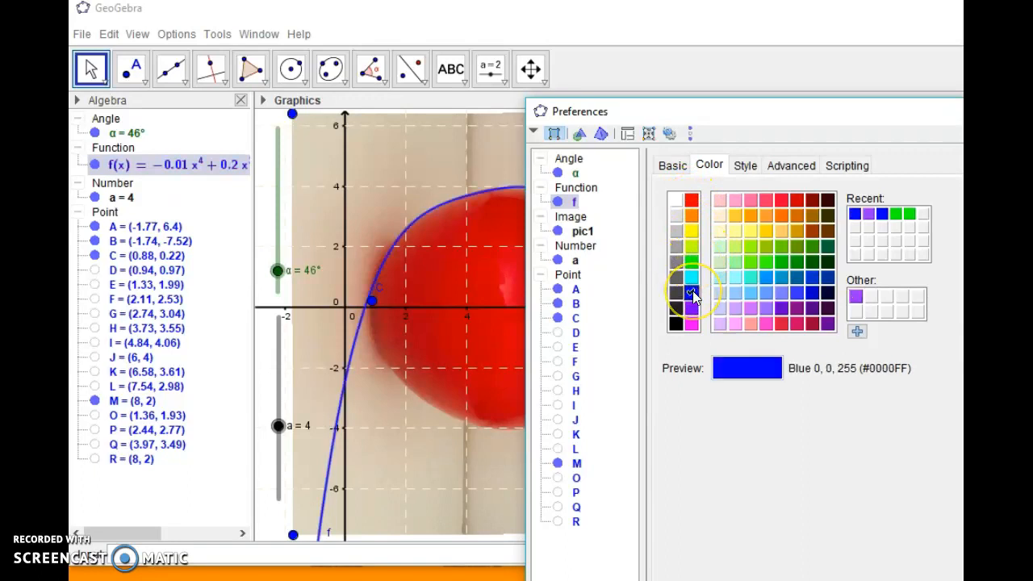
Set the line thickness of function f to 4, keep the solid line style and close its properties.
left_click(744, 167)
left_click(704, 216)
left_click_drag(704, 216, 718, 219)
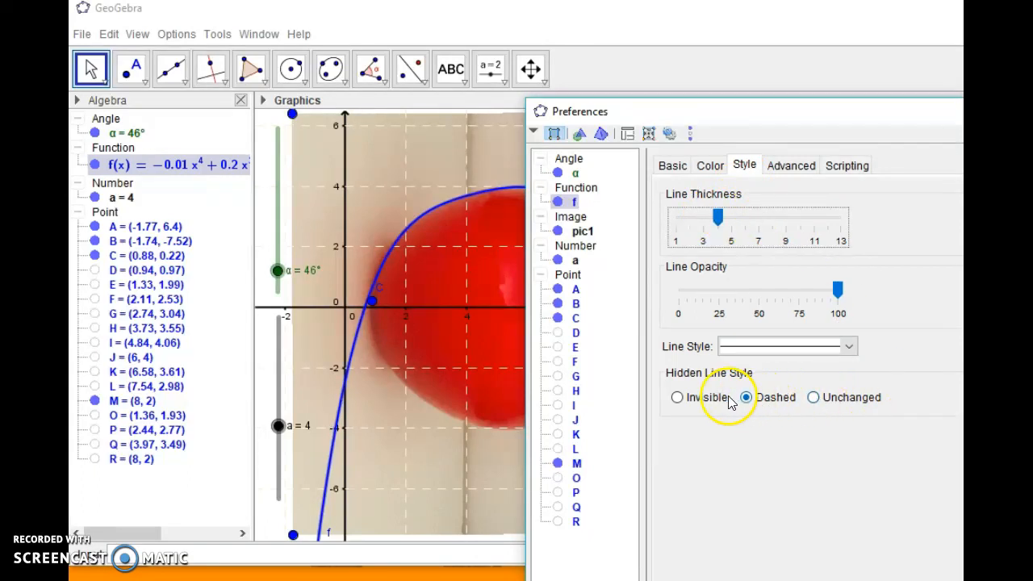
left_click(849, 346)
left_click(850, 347)
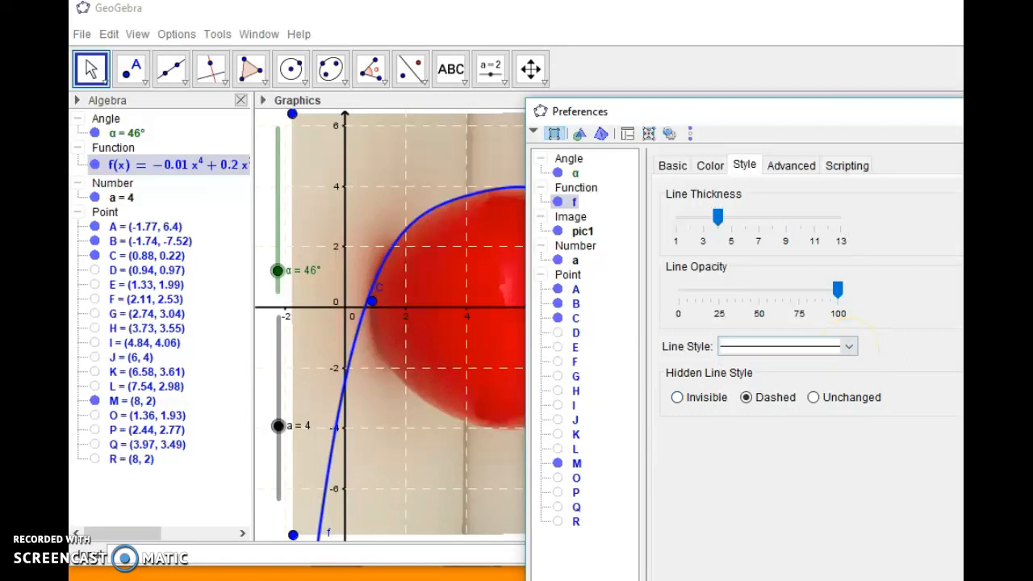
left_click(960, 111)
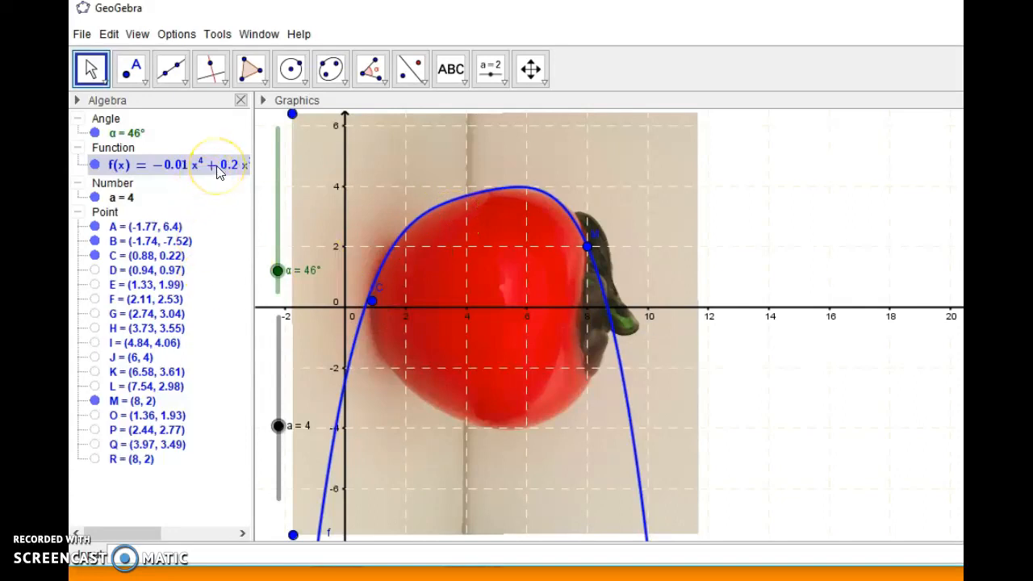
Redefine function f by multiplying its FitPoly expression by the condition (0.8<x<8.1) to limit the curve.
mouse_move(218, 172)
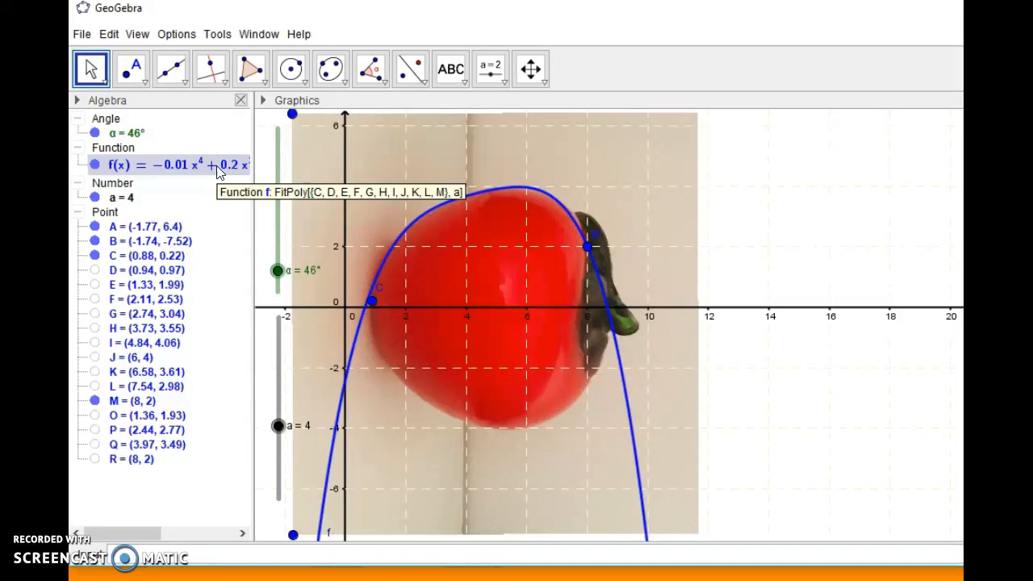
double_click(216, 166)
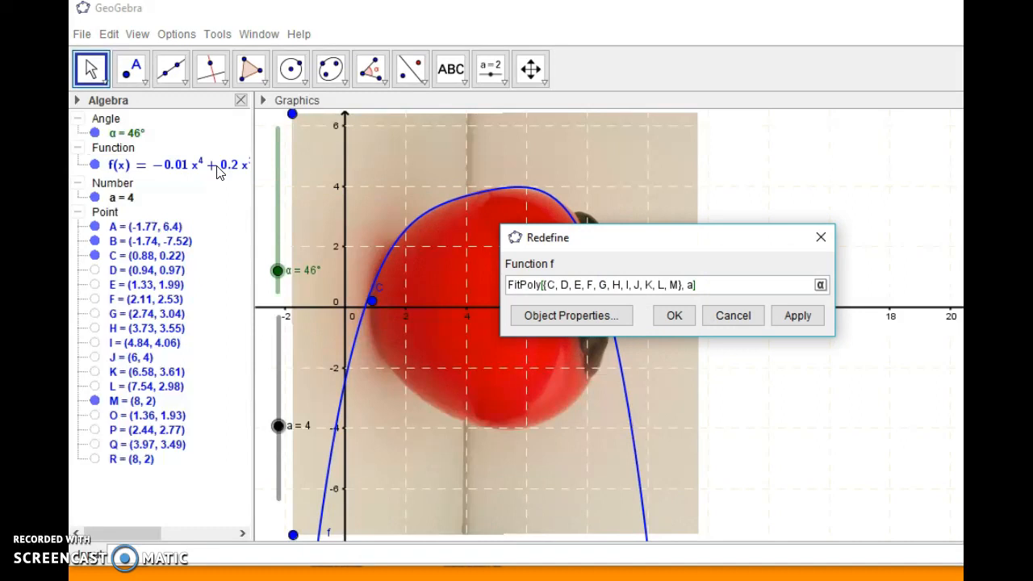
type("(")
type("0.8<x<8.1")
key("Return")
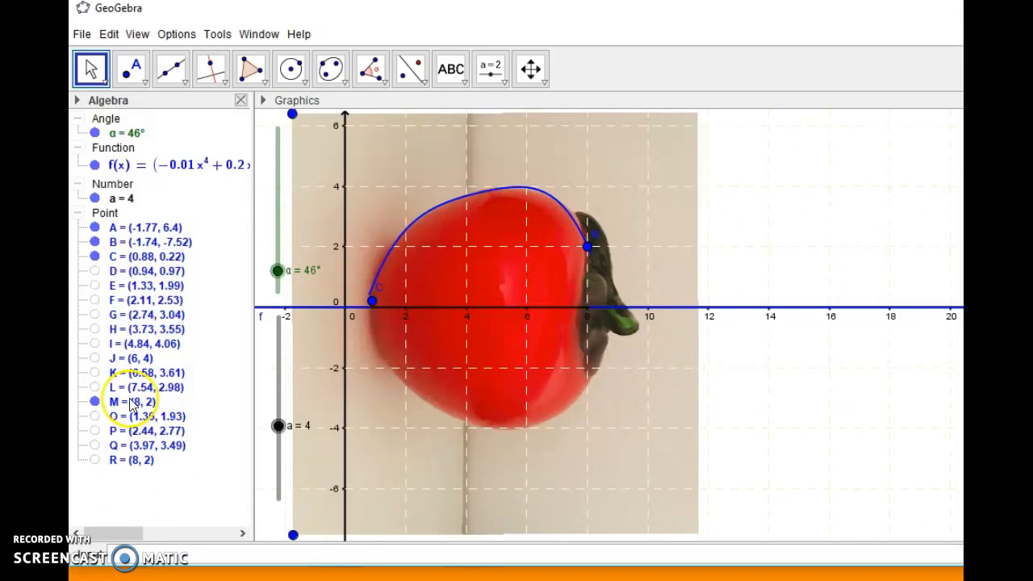
Show the 3D Graphics view beside the drawing and widen it, with the curve facing the front.
left_click(138, 34)
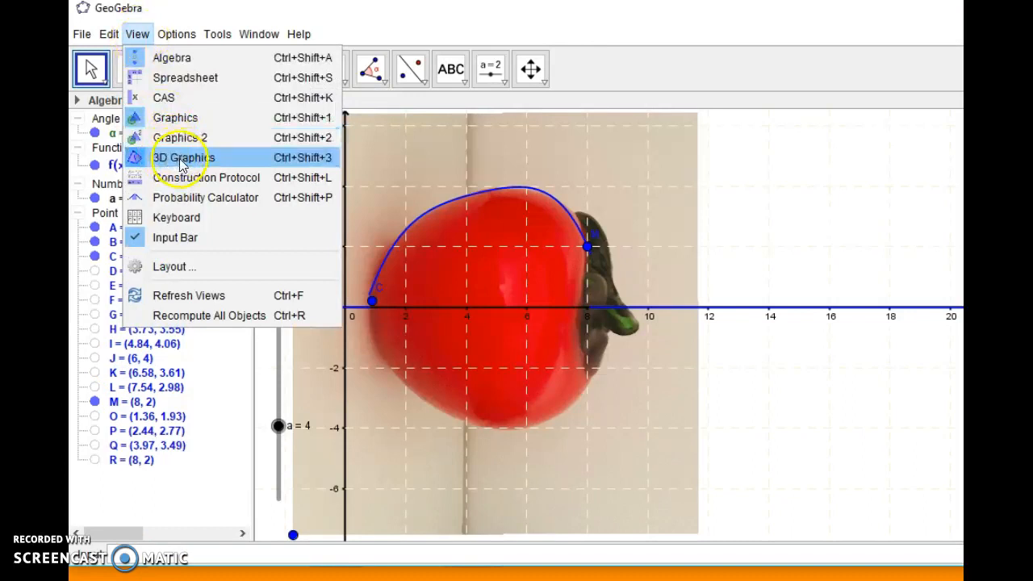
left_click(155, 557)
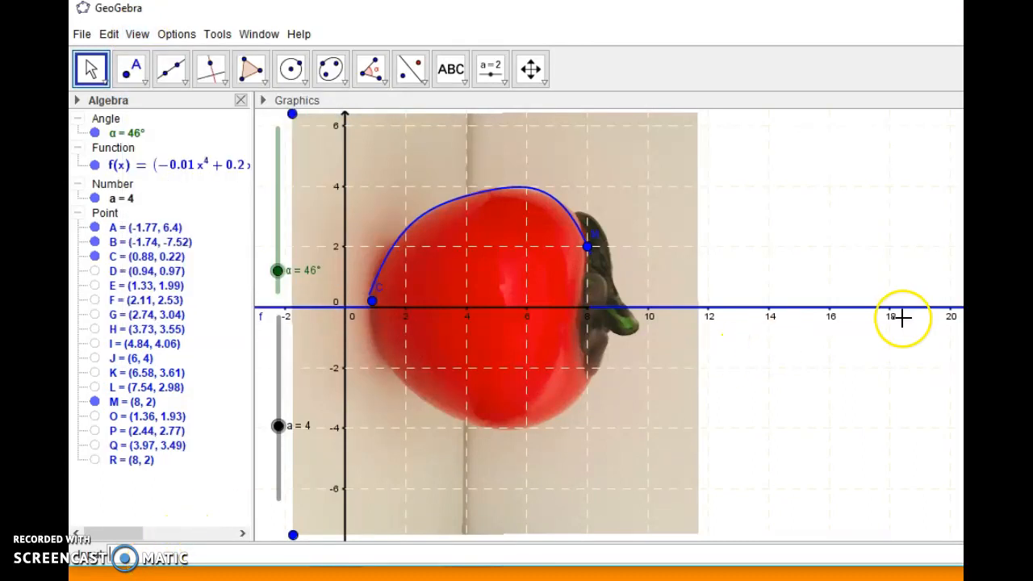
left_click_drag(961, 299, 369, 307)
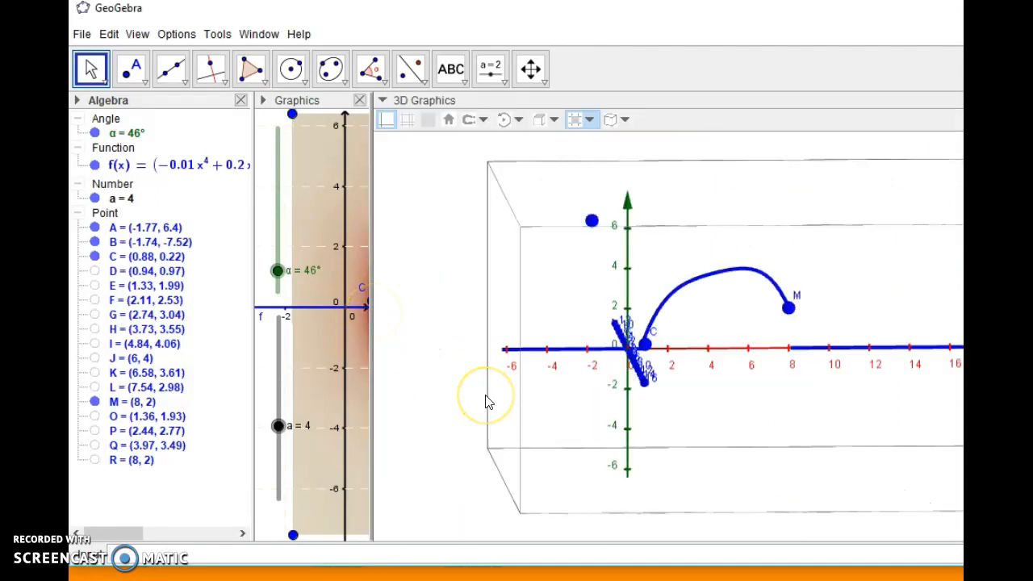
left_click(531, 69)
left_click_drag(468, 364, 456, 361)
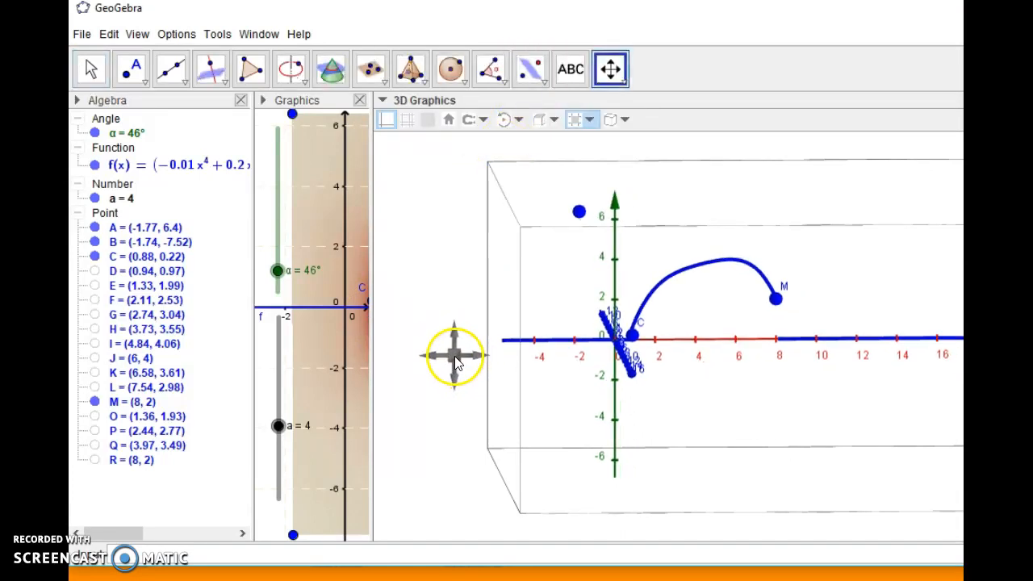
left_click(617, 73)
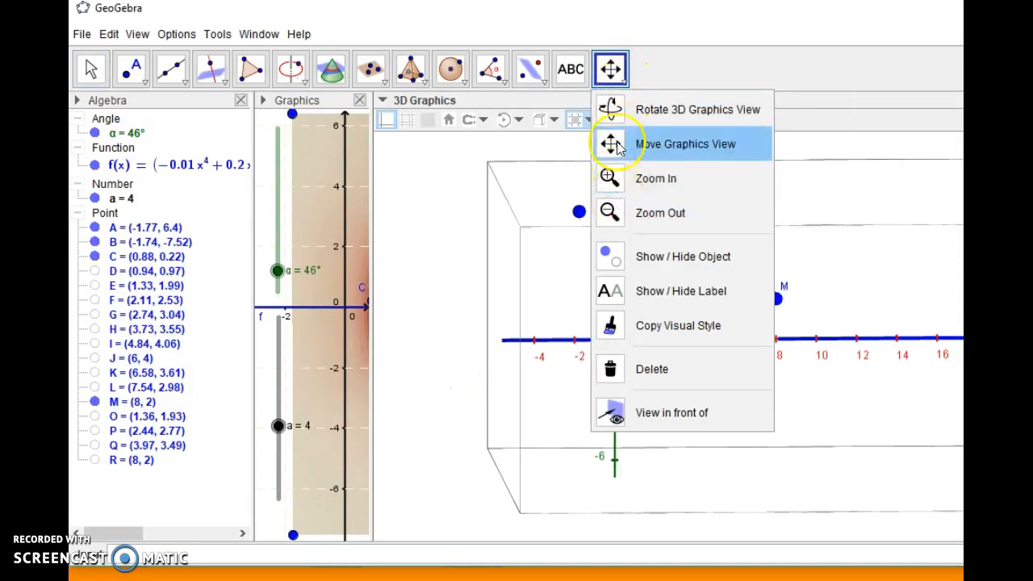
left_click(622, 110)
mouse_move(731, 431)
left_mouse_down()
mouse_move(721, 431)
mouse_move(730, 424)
left_mouse_up()
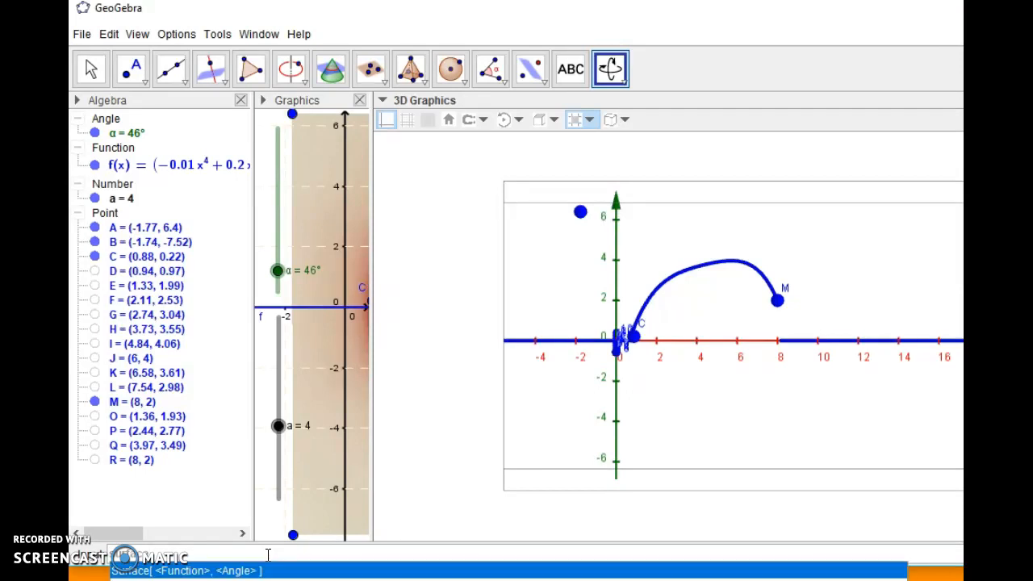
Create a surface of revolution from function f through the angle α with the Surface[ <Function>, <Angle> ] command.
type("e")
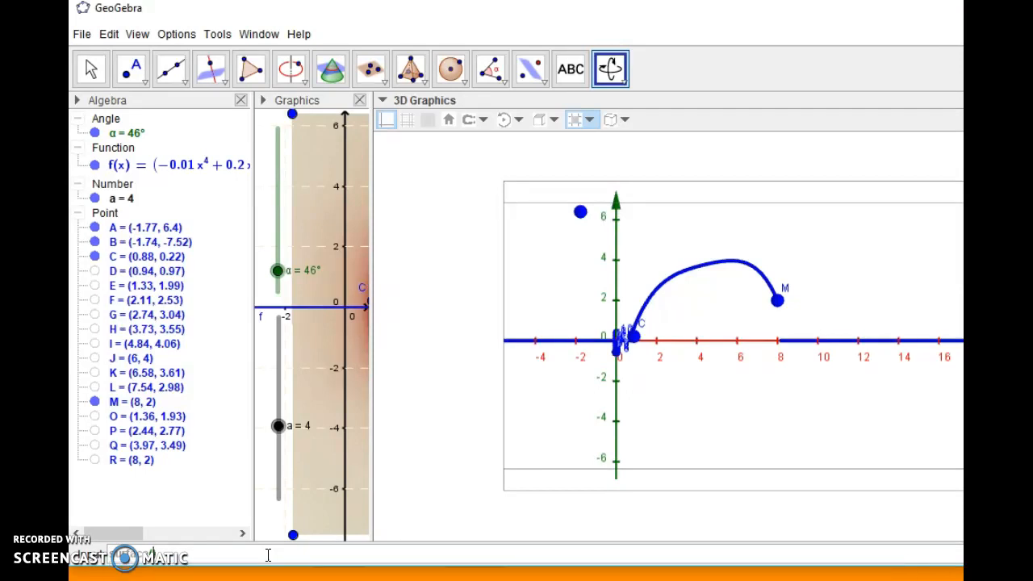
key("BackSpace")
left_click(210, 573)
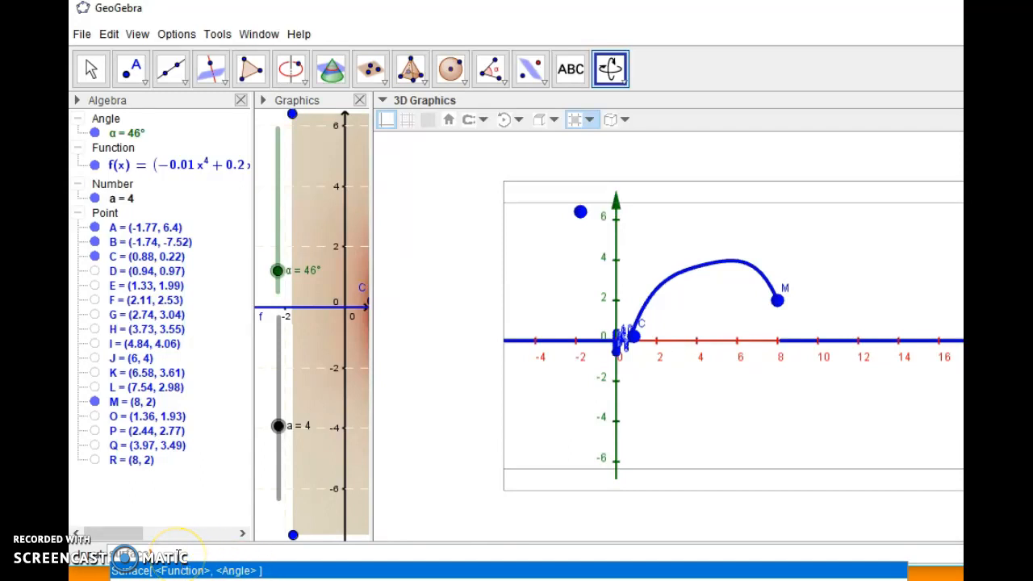
left_click(177, 556)
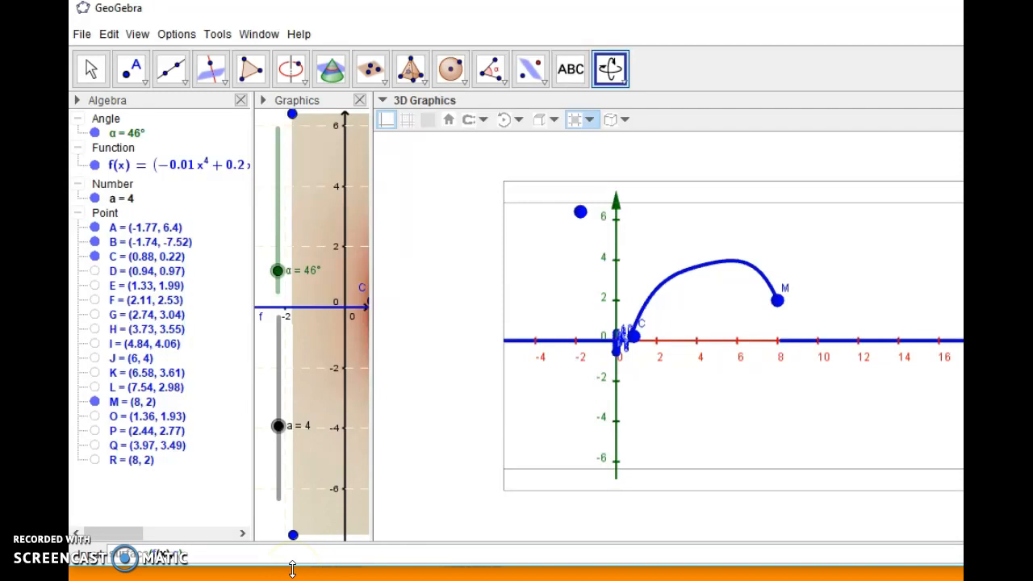
key("Return")
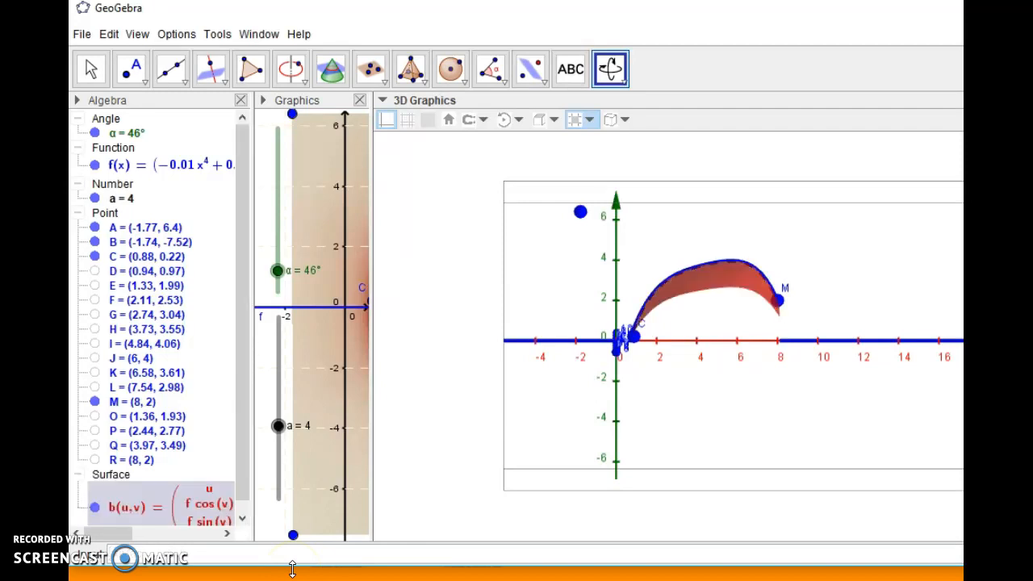
Sweep the angle slider α down and up to try the surface's rotation, and turn on its animation.
left_click(279, 277)
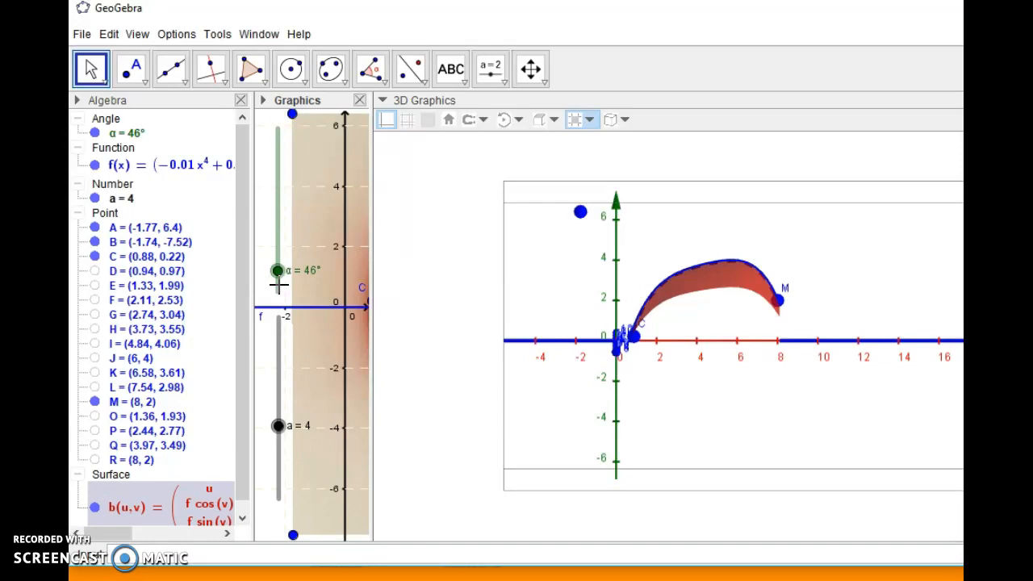
left_click_drag(276, 271, 279, 297)
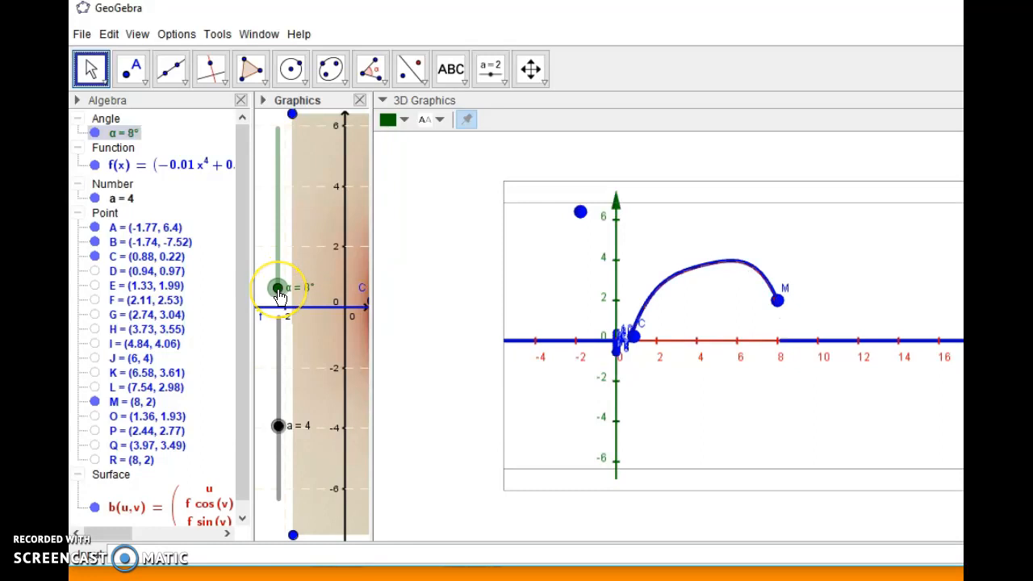
left_click_drag(279, 292, 277, 163)
left_click_drag(280, 200, 283, 293)
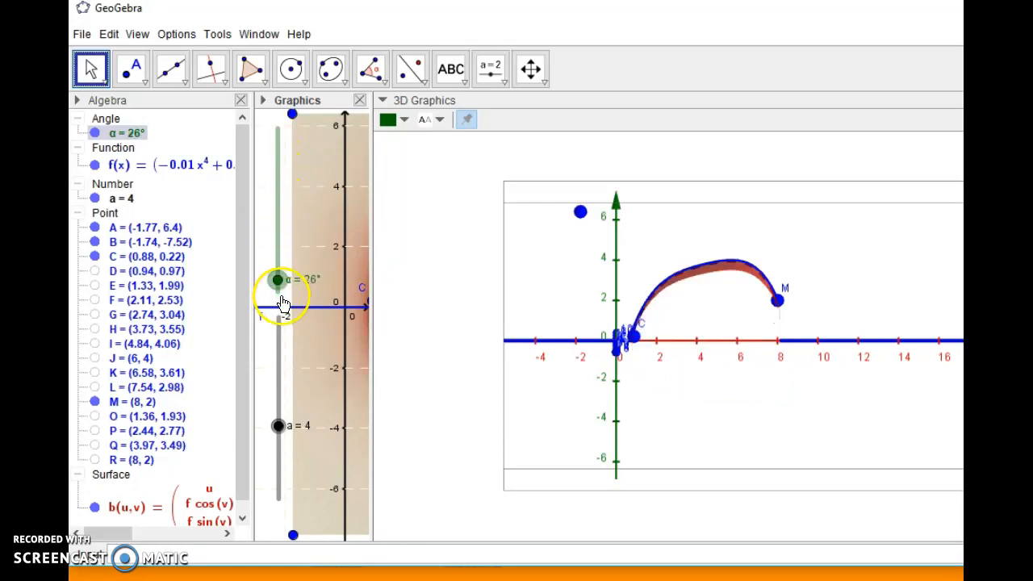
right_click(130, 139)
left_click(145, 216)
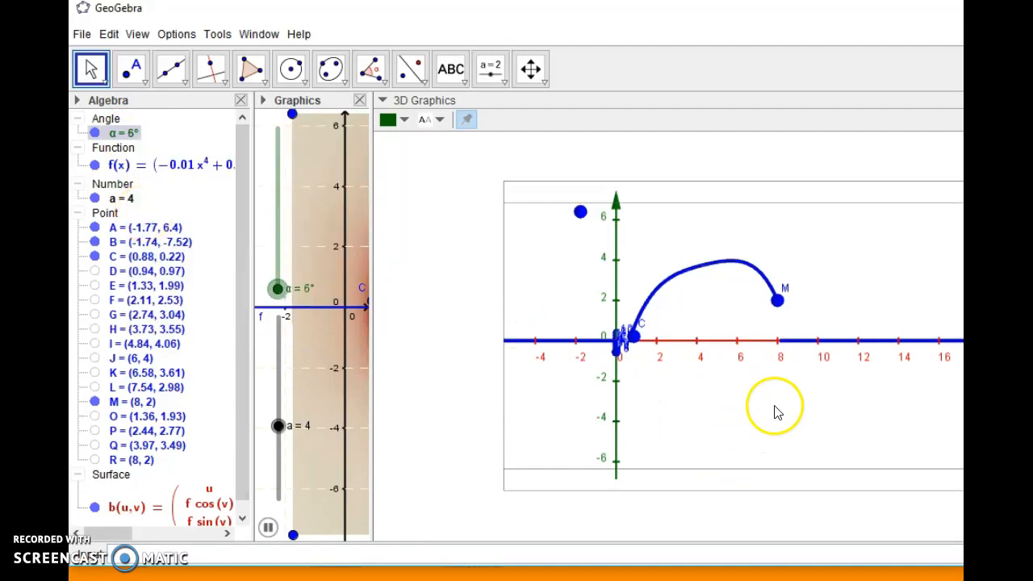
Activate the Rotate 3D Graphics View tool for viewing the animated surface from other sides.
left_click(533, 73)
left_click(532, 71)
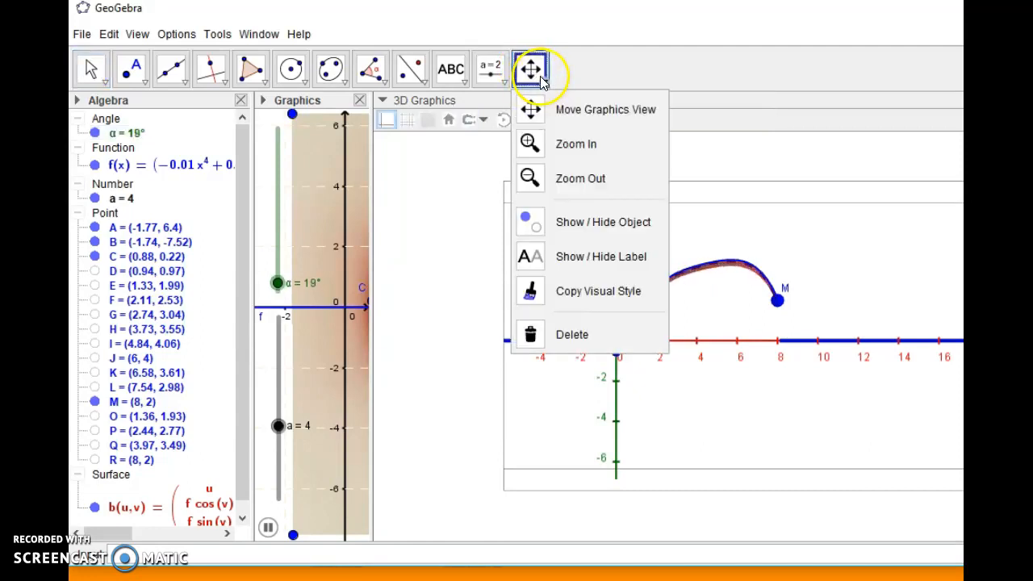
left_click(438, 215)
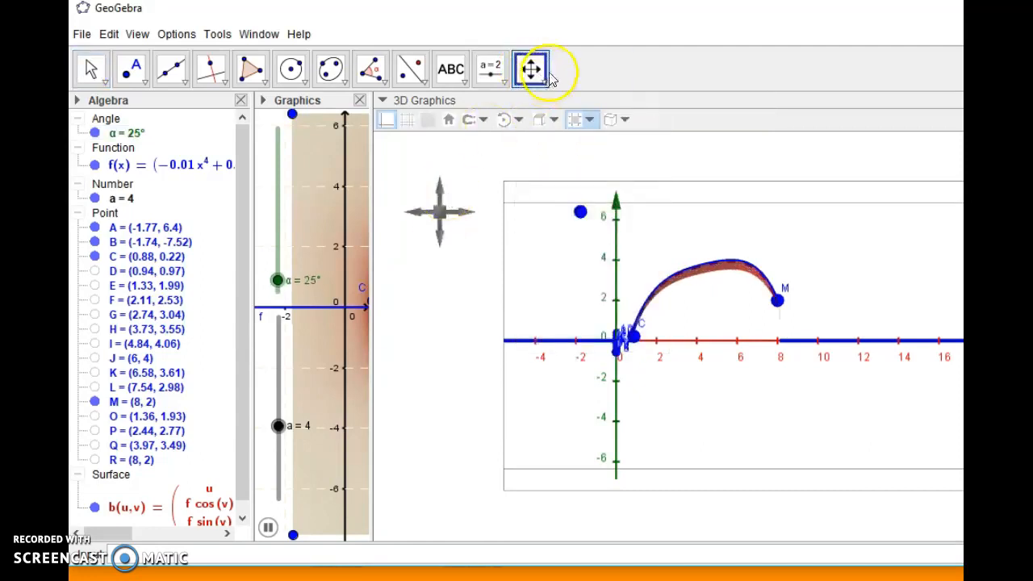
left_click(612, 73)
left_click(619, 84)
left_click(621, 83)
left_click(620, 82)
left_click(620, 82)
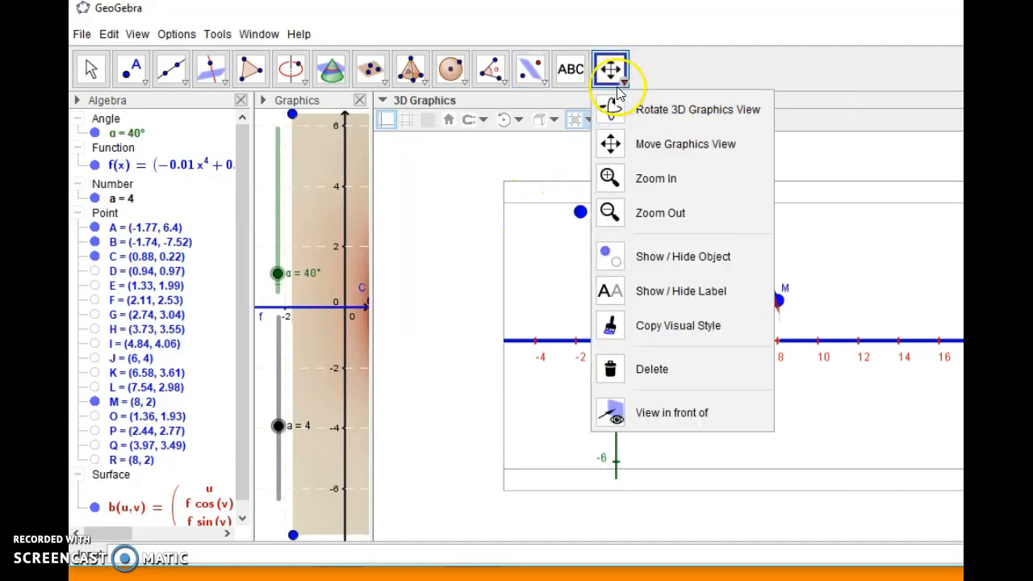
left_click(611, 109)
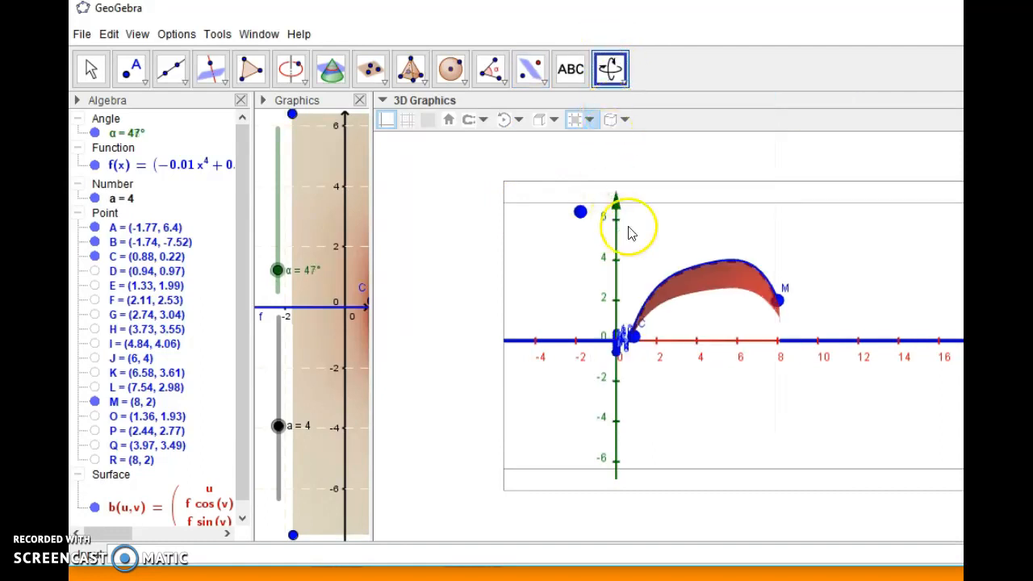